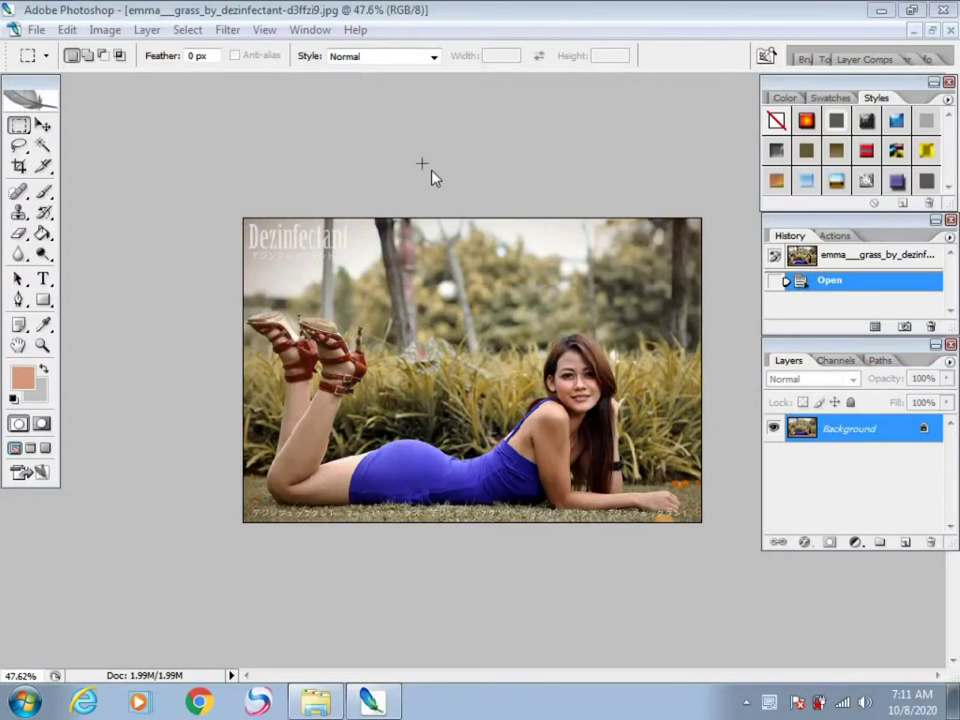
- Convert the locked Background into an editable layer and apply Auto Color to it
{"action": "double_click", "coordinate": [926, 428]}
{"action": "left_click", "coordinate": [627, 222]}
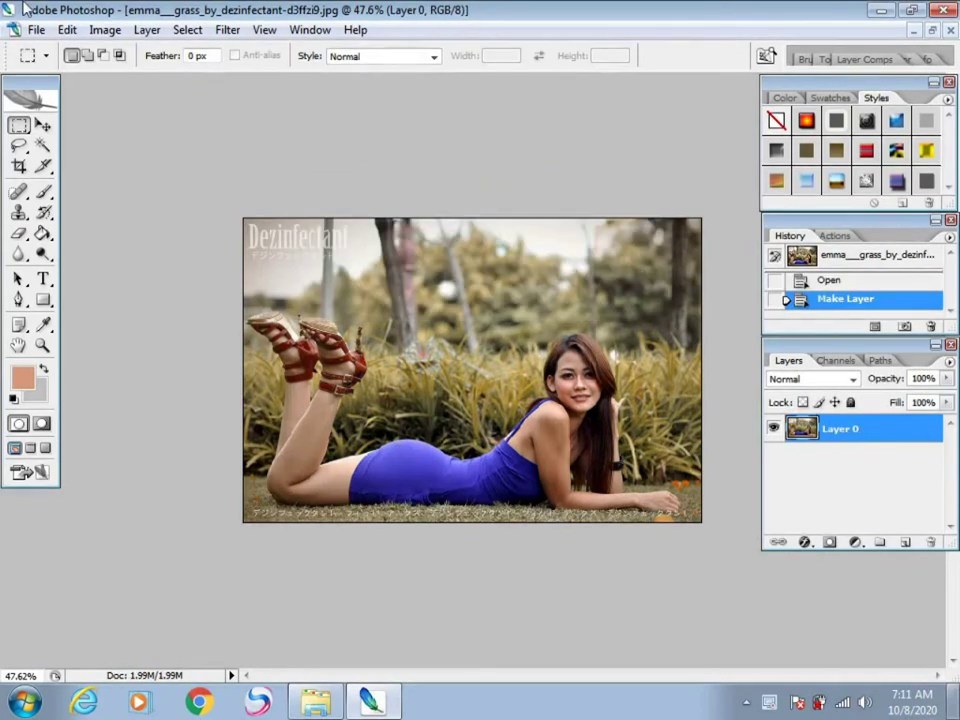
{"action": "left_click", "coordinate": [45, 124]}
{"action": "scroll", "coordinate": [536, 320], "scroll_direction": "up", "scroll_amount": 7}
{"action": "scroll", "coordinate": [600, 299], "scroll_direction": "down", "scroll_amount": 4}
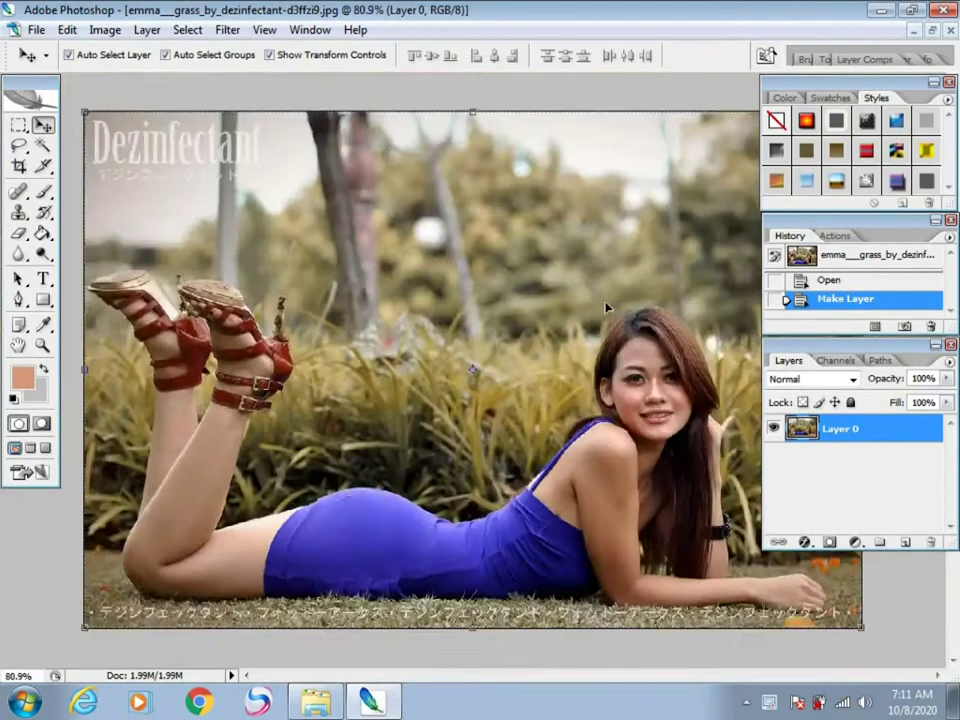
{"action": "scroll", "coordinate": [600, 305], "scroll_direction": "down", "scroll_amount": 3}
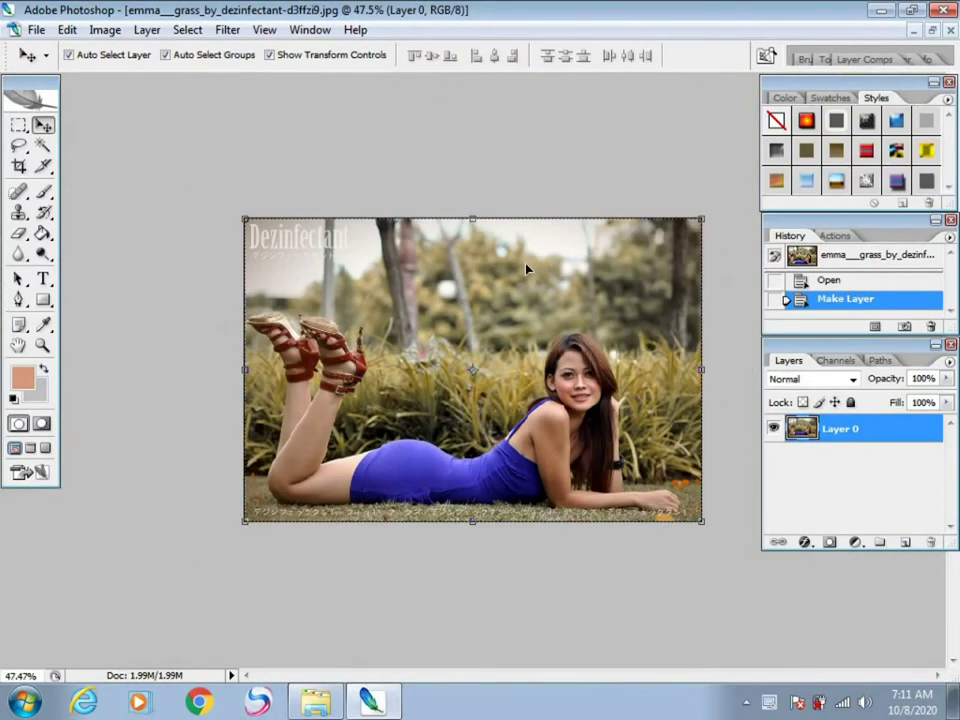
{"action": "key", "text": "ctrl+shift+b"}
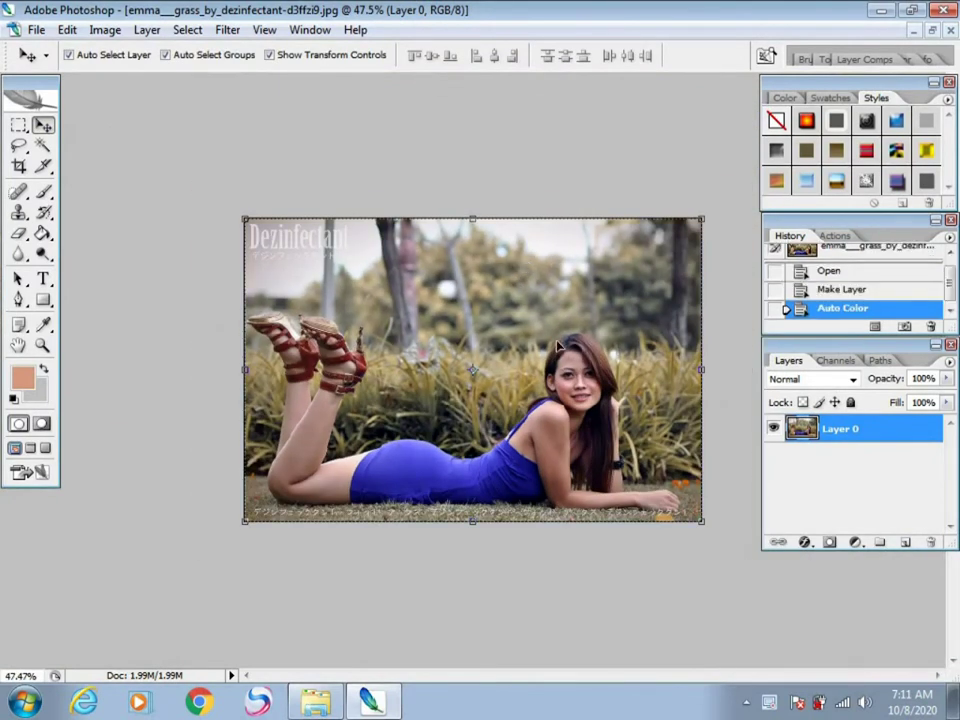
- Sample the light skin tone on the woman's shoulder as the foreground color
{"action": "scroll", "coordinate": [728, 378], "scroll_direction": "up", "scroll_amount": 3}
{"action": "scroll", "coordinate": [728, 380], "scroll_direction": "up", "scroll_amount": 3}
{"action": "left_click_drag", "start_coordinate": [677, 390], "coordinate": [517, 377]}
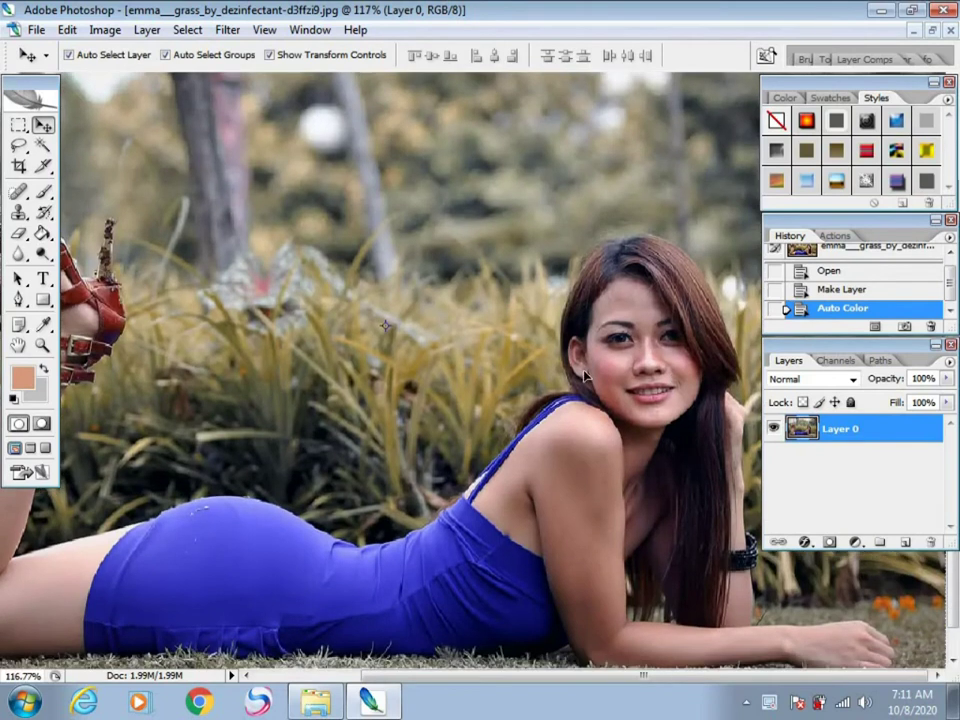
{"action": "scroll", "coordinate": [583, 374], "scroll_direction": "up", "scroll_amount": 3}
{"action": "left_click_drag", "start_coordinate": [583, 386], "coordinate": [461, 274]}
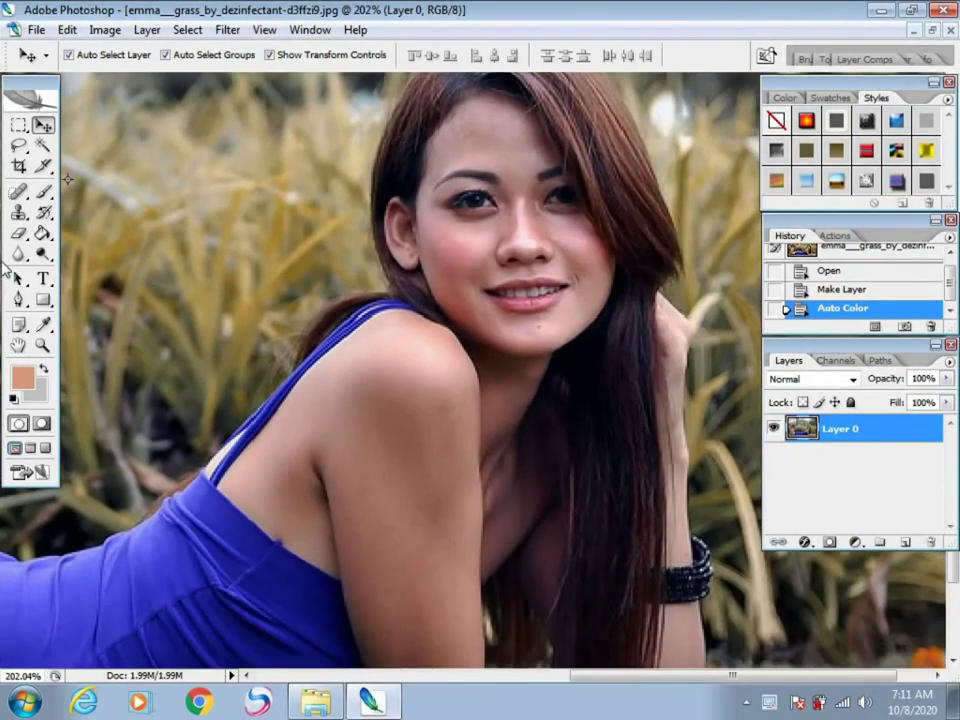
{"action": "left_click", "coordinate": [43, 325]}
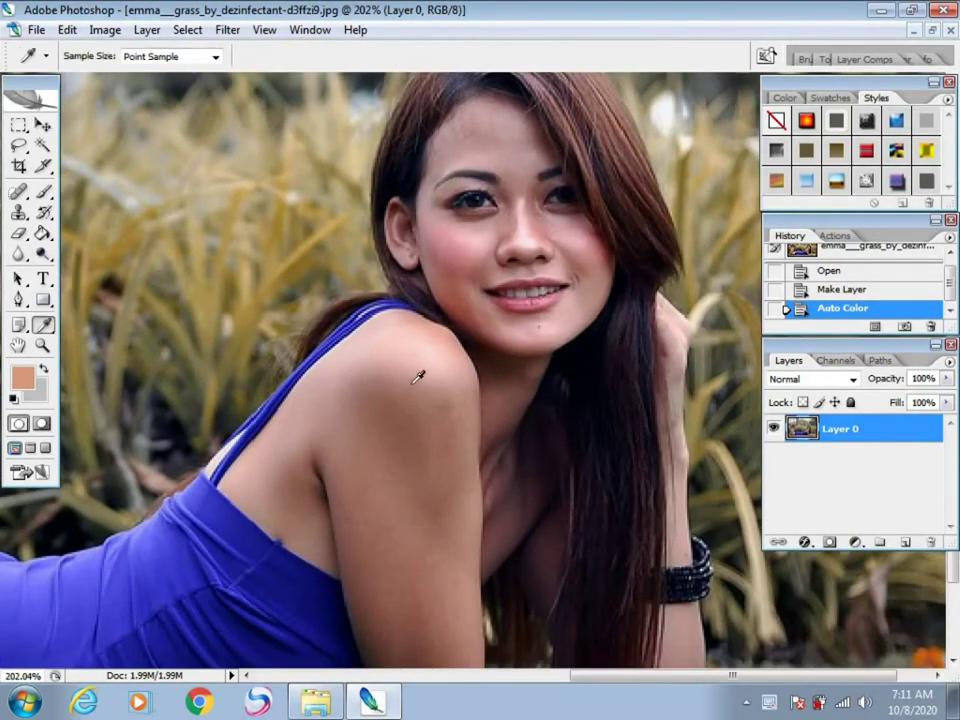
{"action": "left_click", "coordinate": [420, 360]}
- Set up the Brush tool with a soft round tip at 28 px diameter and 0% hardness
{"action": "left_click_drag", "start_coordinate": [48, 195], "coordinate": [98, 191]}
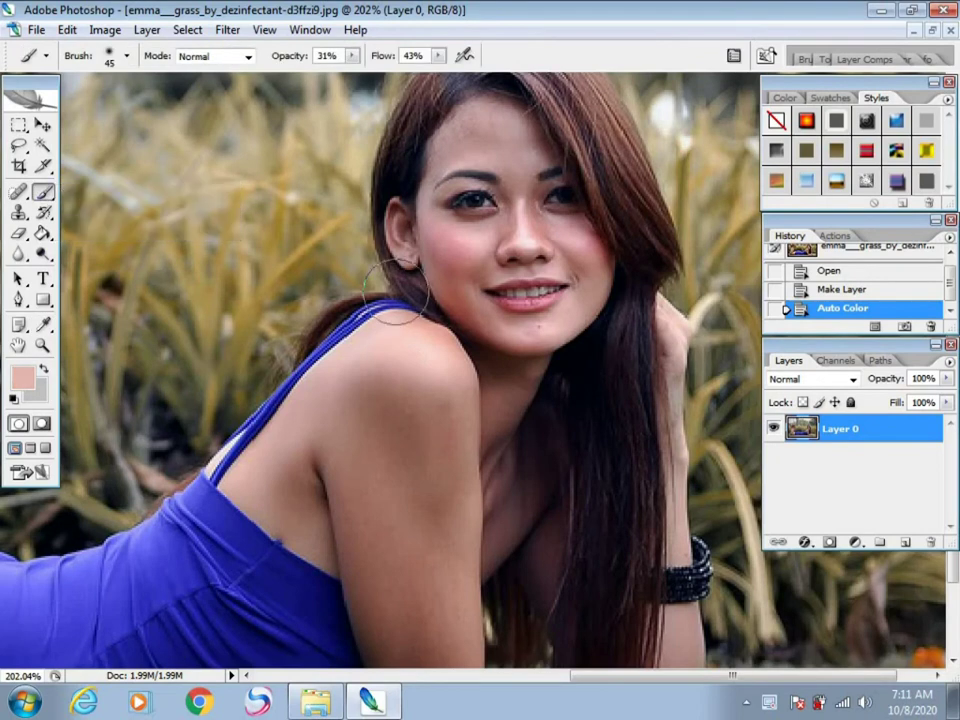
{"action": "right_click", "coordinate": [483, 232]}
{"action": "scroll", "coordinate": [530, 415], "scroll_direction": "down", "scroll_amount": 5}
{"action": "scroll", "coordinate": [518, 423], "scroll_direction": "down", "scroll_amount": 2}
{"action": "left_click", "coordinate": [511, 405]}
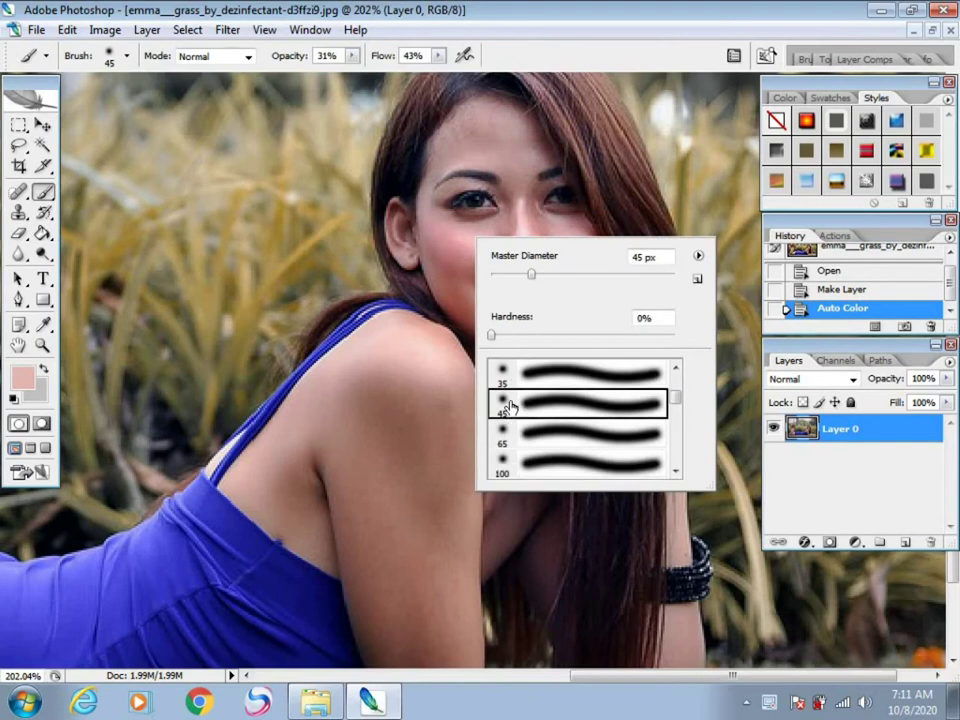
{"action": "left_click", "coordinate": [513, 274]}
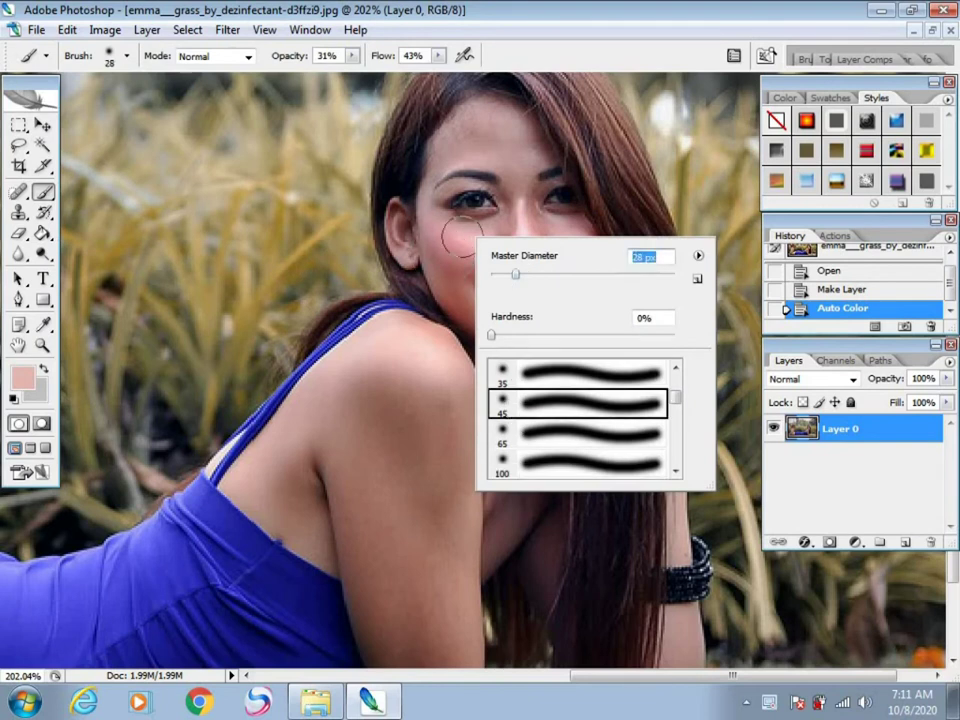
- Brush the sampled skin tone lightly over the woman's cheeks, forehead, neck and chest to even out the skin
{"action": "left_click", "coordinate": [460, 254]}
{"action": "scroll", "coordinate": [461, 252], "scroll_direction": "down", "scroll_amount": 1}
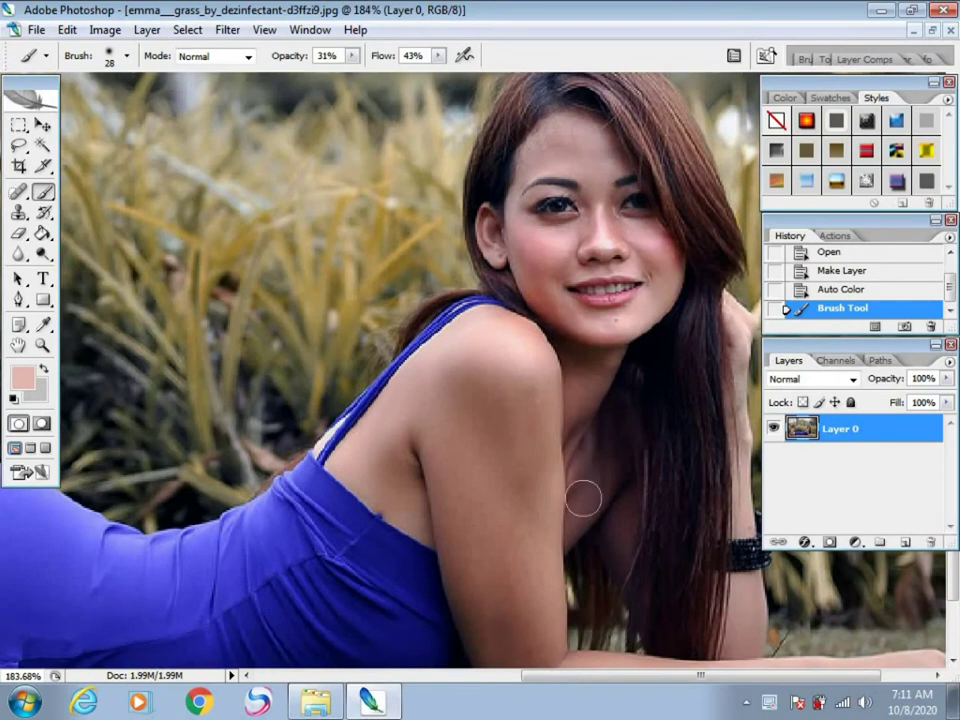
{"action": "left_click", "coordinate": [571, 154]}
{"action": "left_click", "coordinate": [578, 101]}
{"action": "left_click", "coordinate": [540, 141]}
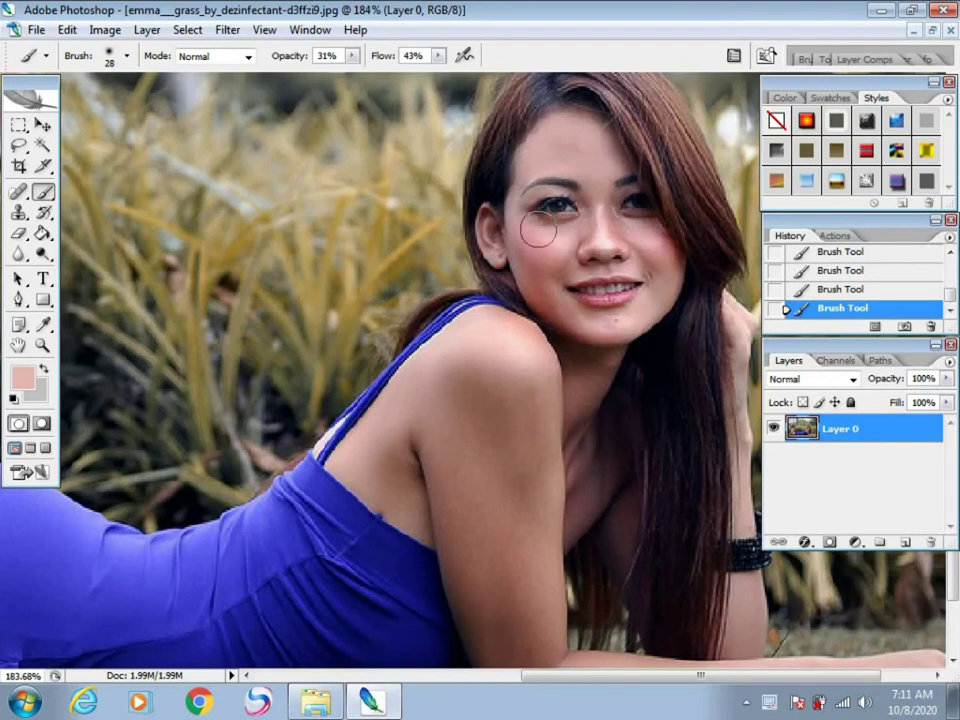
{"action": "left_click_drag", "start_coordinate": [517, 216], "coordinate": [525, 268]}
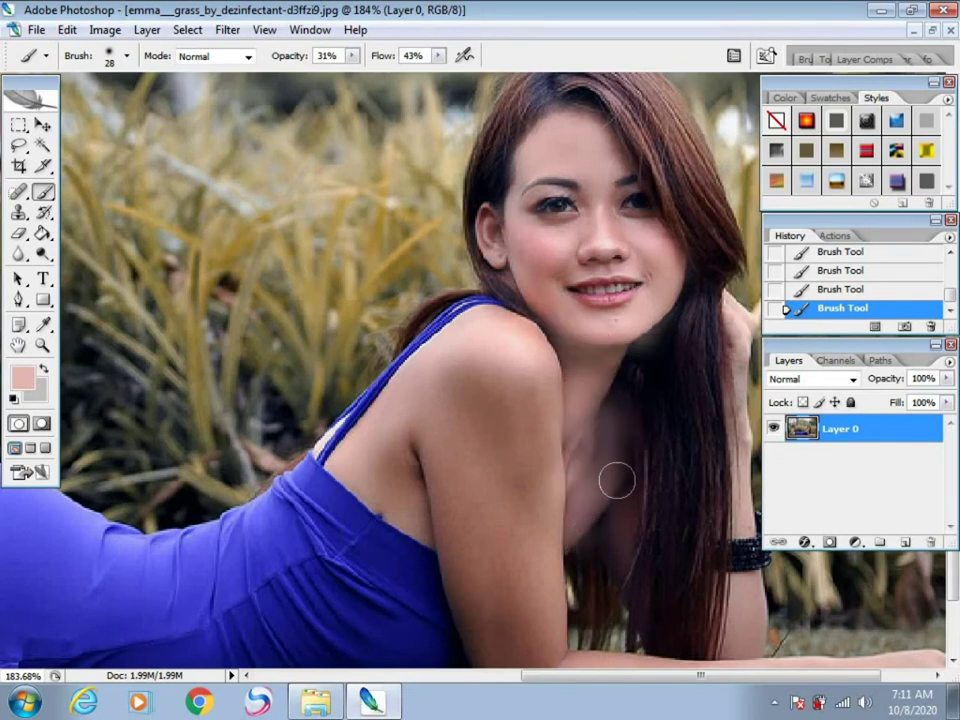
- Switch to the soft 45 px brush and paint the skin tone over the woman's shoulder and upper arm
{"action": "mouse_move", "coordinate": [575, 448]}
{"action": "left_mouse_down"}
{"action": "mouse_move", "coordinate": [528, 343]}
{"action": "mouse_move", "coordinate": [472, 348]}
{"action": "left_mouse_up"}
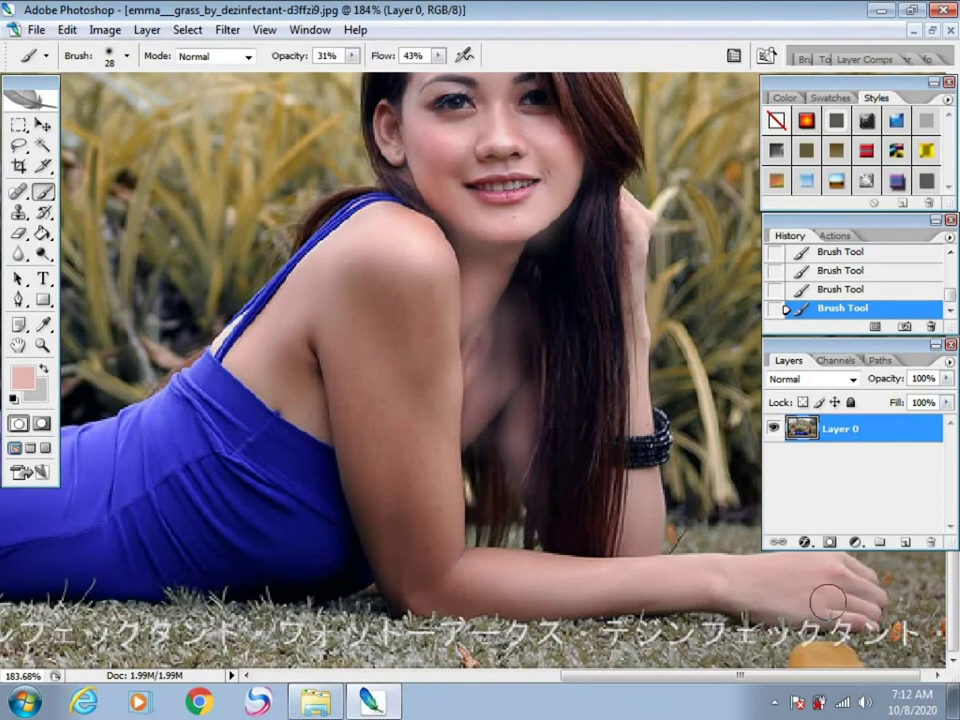
{"action": "right_click", "coordinate": [445, 320]}
{"action": "left_click", "coordinate": [475, 482]}
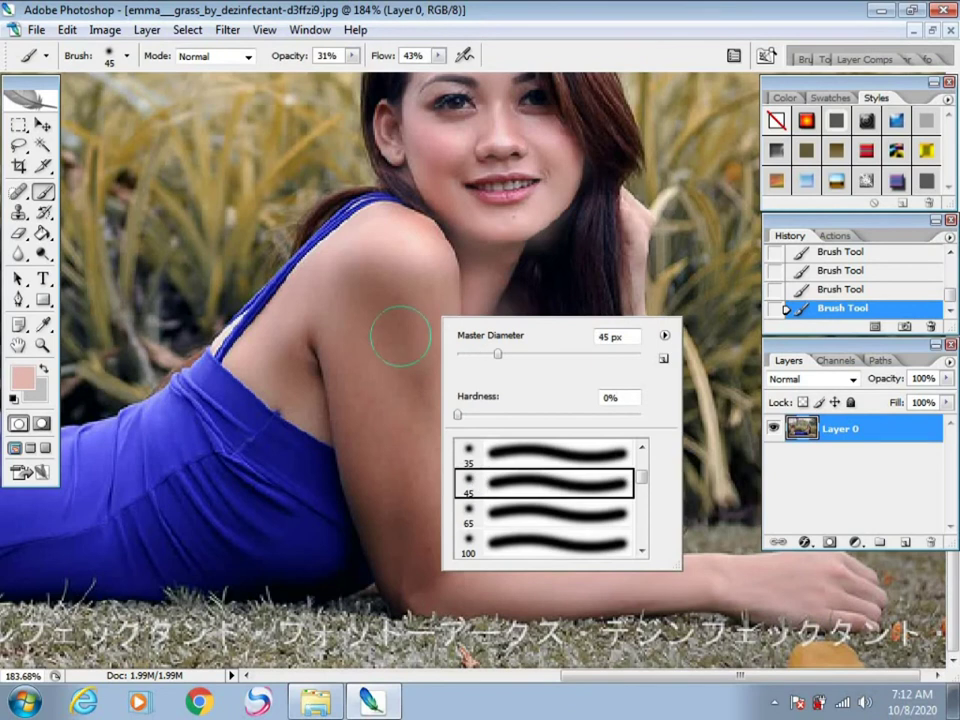
{"action": "left_click", "coordinate": [401, 332]}
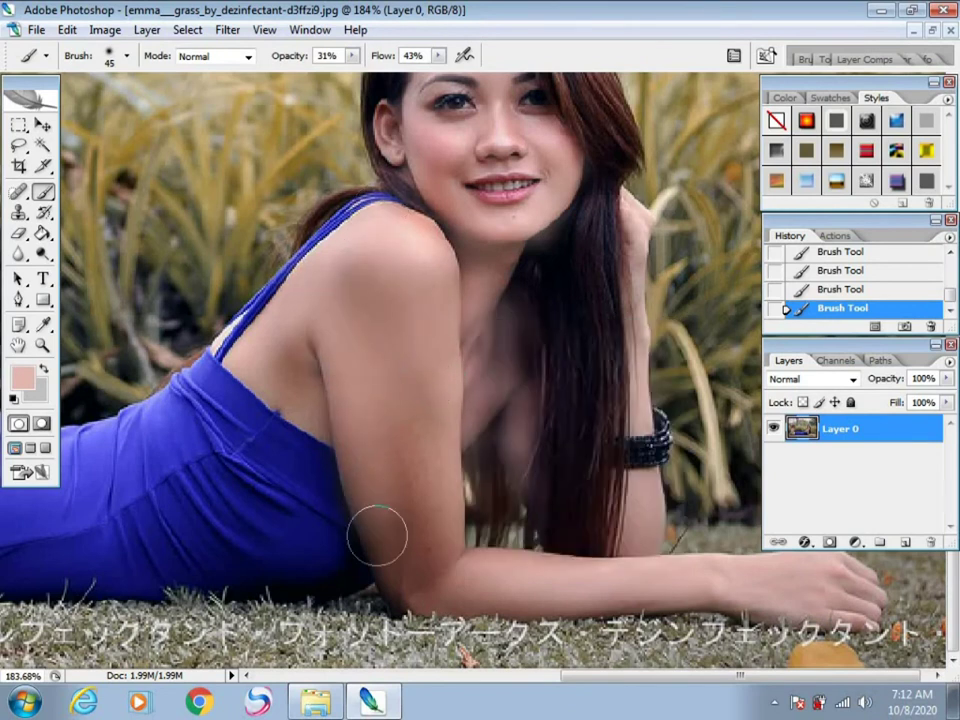
{"action": "left_click_drag", "start_coordinate": [435, 479], "coordinate": [425, 479]}
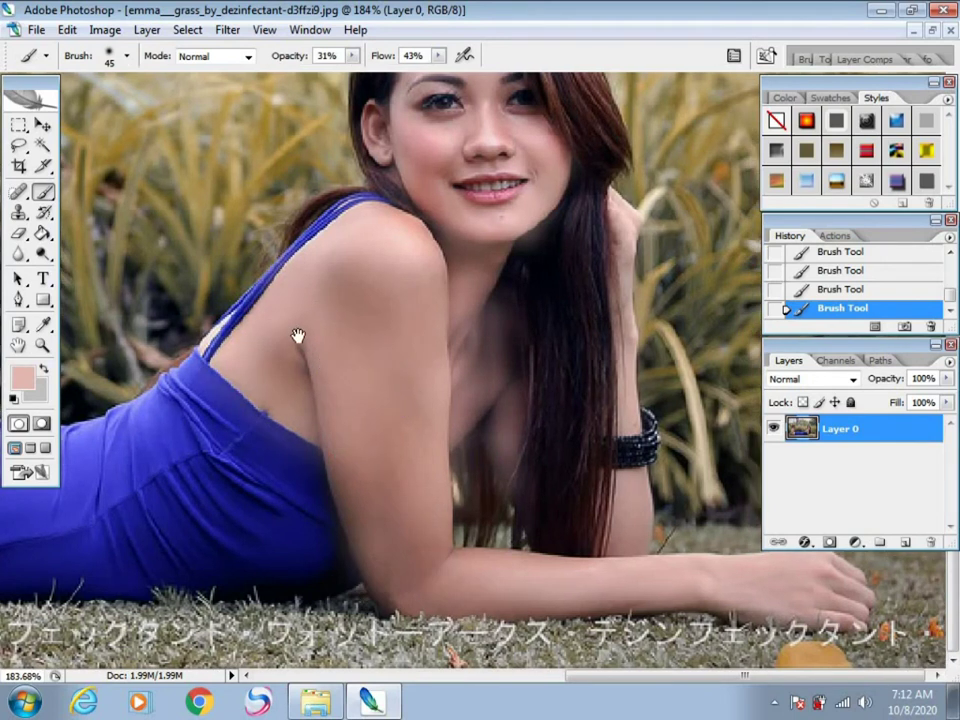
- Paint the skin tone over the thigh, knee and calf of the woman's legs
{"action": "left_click_drag", "start_coordinate": [294, 332], "coordinate": [725, 417]}
{"action": "left_click_drag", "start_coordinate": [302, 508], "coordinate": [655, 430]}
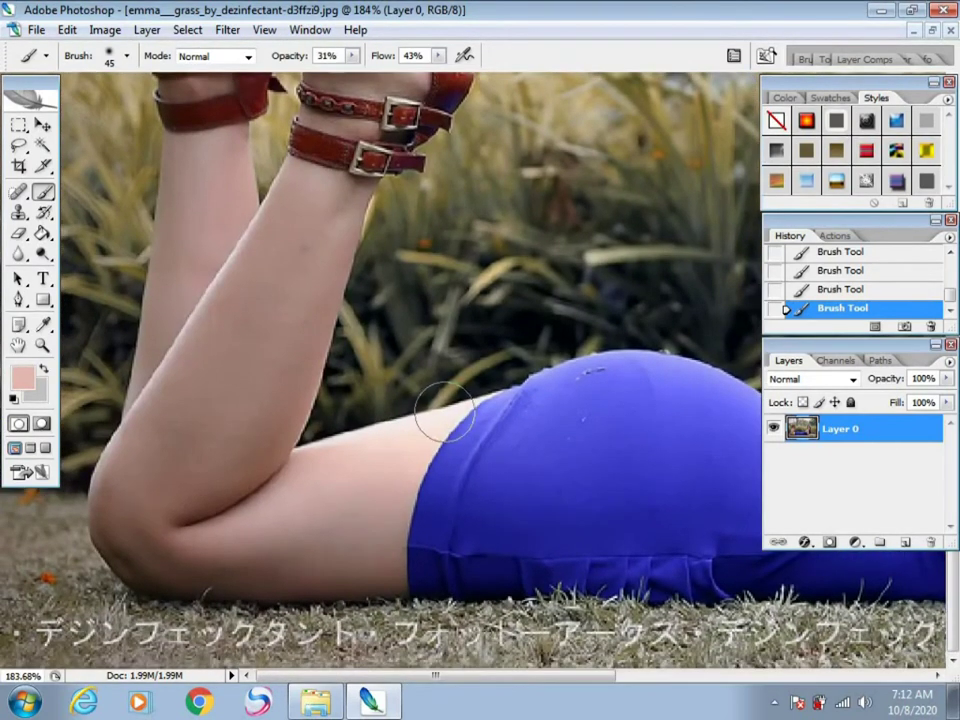
{"action": "mouse_move", "coordinate": [416, 505]}
{"action": "left_mouse_down"}
{"action": "mouse_move", "coordinate": [272, 528]}
{"action": "mouse_move", "coordinate": [199, 528]}
{"action": "mouse_move", "coordinate": [350, 567]}
{"action": "mouse_move", "coordinate": [416, 561]}
{"action": "mouse_move", "coordinate": [298, 572]}
{"action": "mouse_move", "coordinate": [190, 556]}
{"action": "mouse_move", "coordinate": [105, 498]}
{"action": "left_mouse_up"}
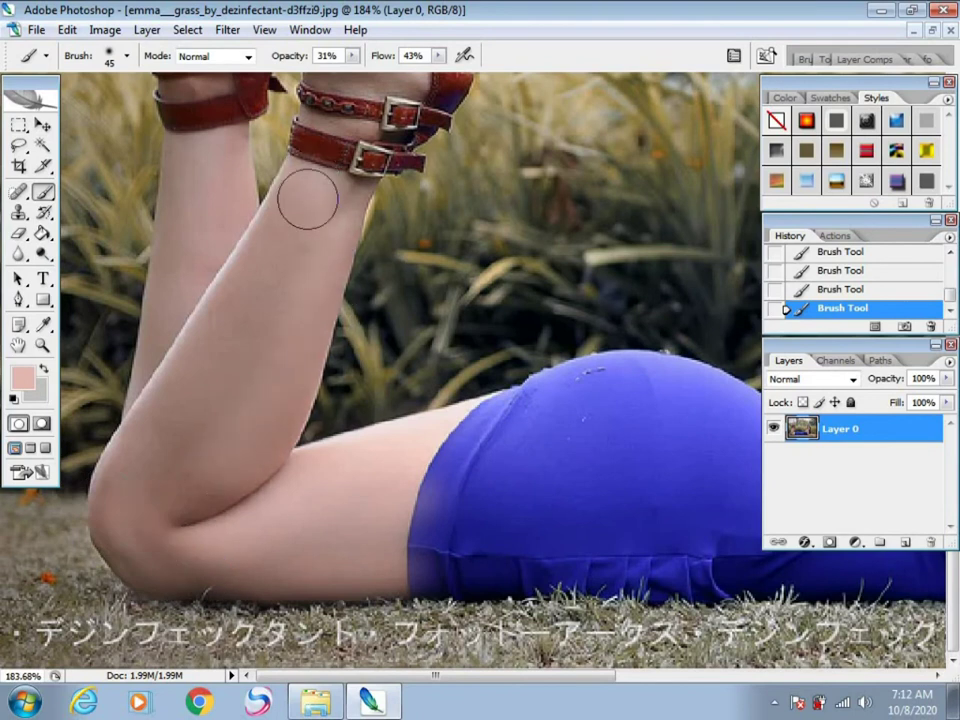
{"action": "left_click_drag", "start_coordinate": [311, 174], "coordinate": [197, 411]}
{"action": "left_click_drag", "start_coordinate": [262, 243], "coordinate": [136, 433]}
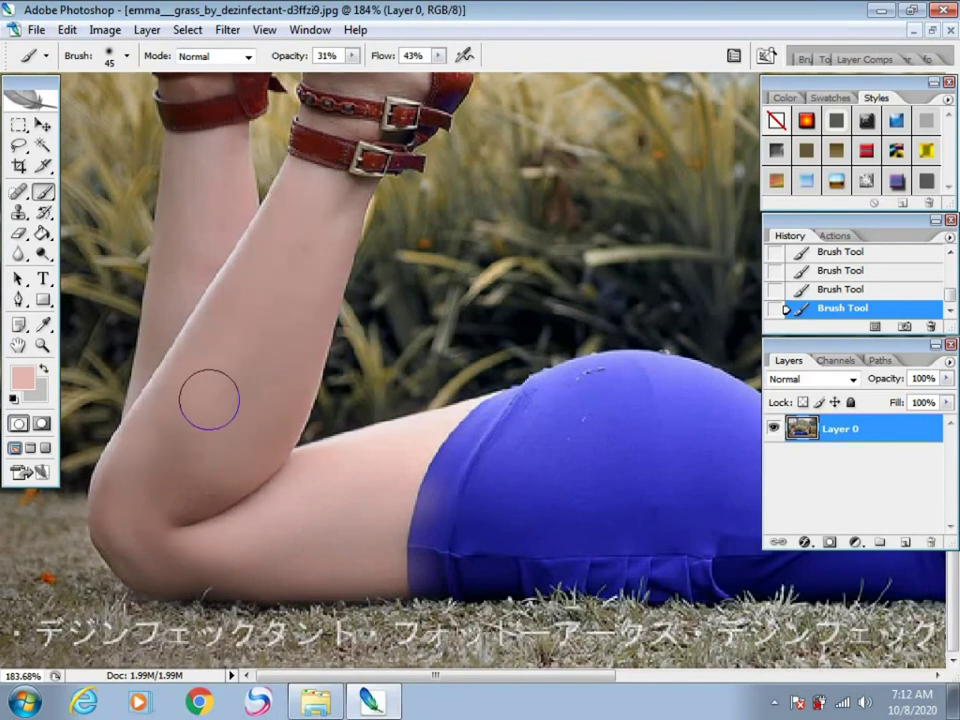
{"action": "left_click_drag", "start_coordinate": [212, 392], "coordinate": [134, 513]}
{"action": "left_click_drag", "start_coordinate": [228, 460], "coordinate": [146, 564]}
- Paint the skin tone over the ankles, the rear calf and the feet between the sandal straps
{"action": "key", "text": "space"}
{"action": "left_click_drag", "start_coordinate": [320, 221], "coordinate": [332, 469]}
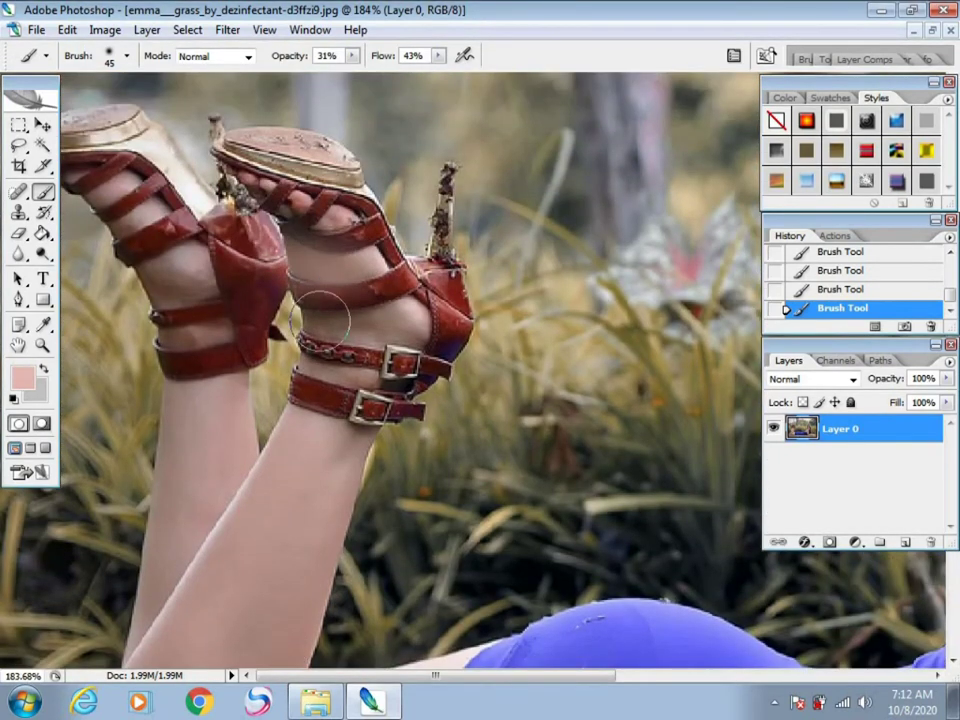
{"action": "left_click_drag", "start_coordinate": [326, 332], "coordinate": [452, 345]}
{"action": "left_click_drag", "start_coordinate": [183, 414], "coordinate": [142, 631]}
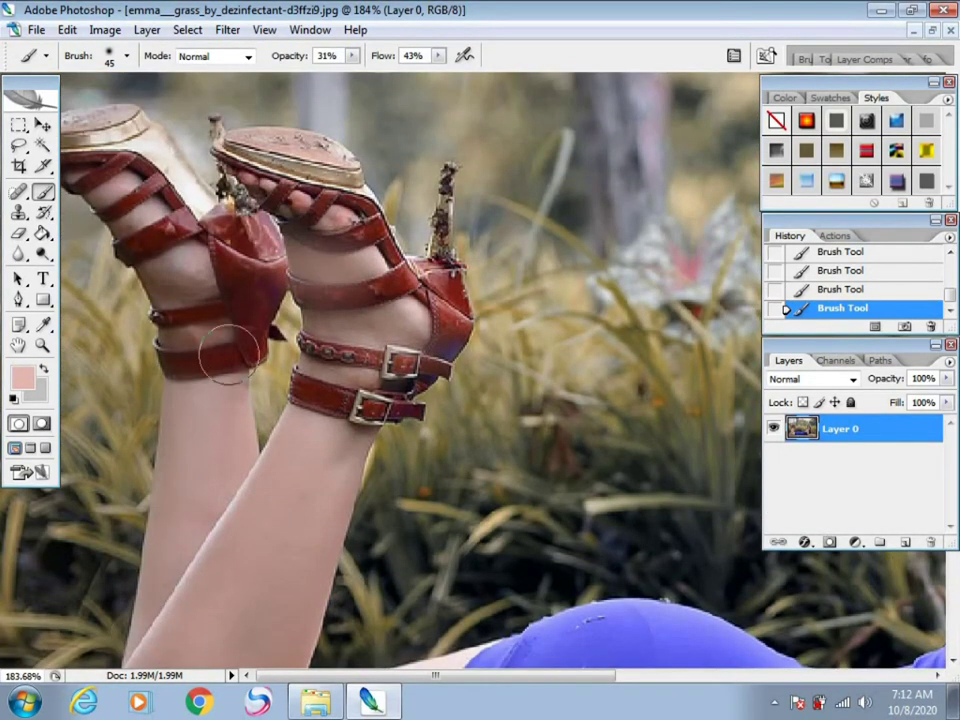
{"action": "mouse_move", "coordinate": [182, 262]}
{"action": "left_mouse_down"}
{"action": "mouse_move", "coordinate": [132, 271]}
{"action": "mouse_move", "coordinate": [201, 290]}
{"action": "mouse_move", "coordinate": [180, 329]}
{"action": "left_mouse_up"}
{"action": "left_click_drag", "start_coordinate": [132, 225], "coordinate": [177, 267]}
- Start a Pen tool path below the dress and trace the underside of the thigh toward the knee
{"action": "scroll", "coordinate": [197, 318], "scroll_direction": "down", "scroll_amount": 1}
{"action": "key", "text": "ctrl+0"}
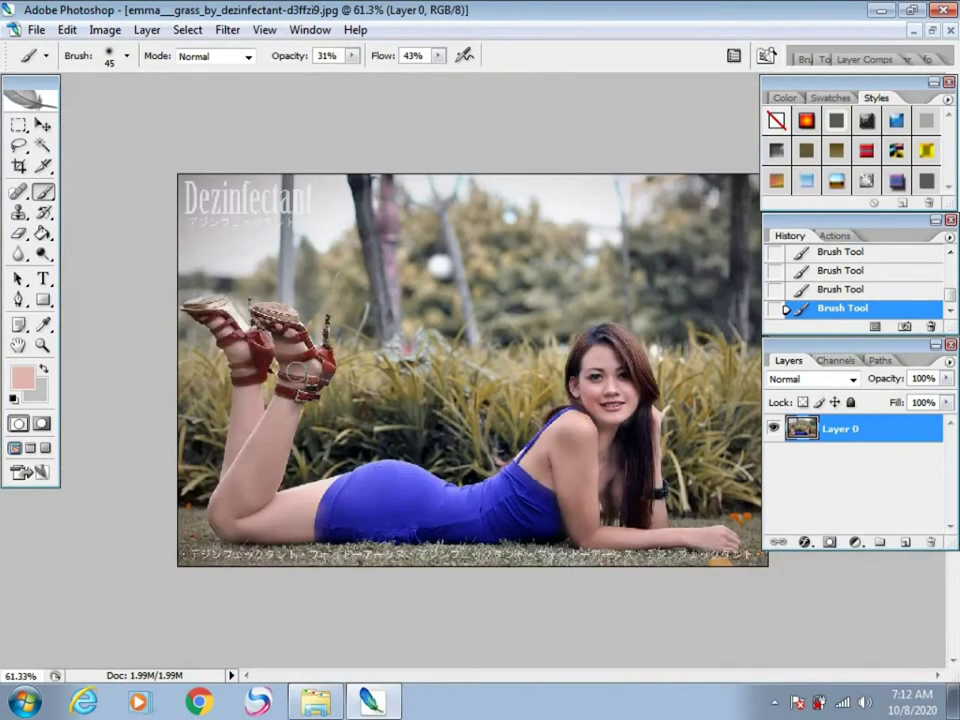
{"action": "scroll", "coordinate": [663, 421], "scroll_direction": "down", "scroll_amount": 1}
{"action": "scroll", "coordinate": [660, 405], "scroll_direction": "up", "scroll_amount": 5}
{"action": "scroll", "coordinate": [650, 300], "scroll_direction": "down", "scroll_amount": 2}
{"action": "scroll", "coordinate": [478, 223], "scroll_direction": "down", "scroll_amount": 3}
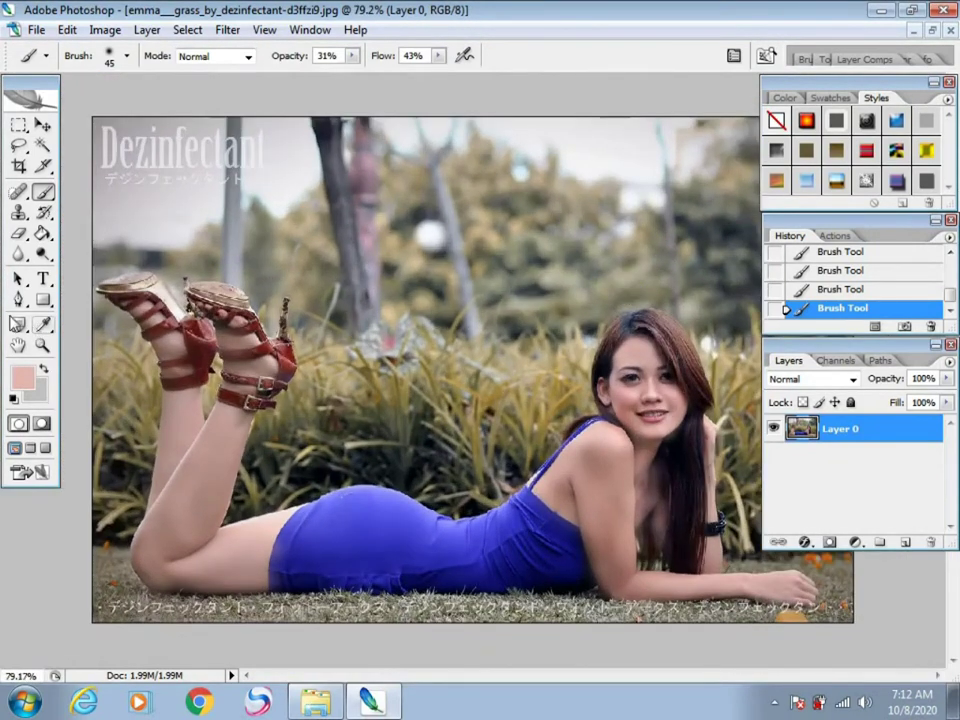
{"action": "left_click", "coordinate": [16, 301]}
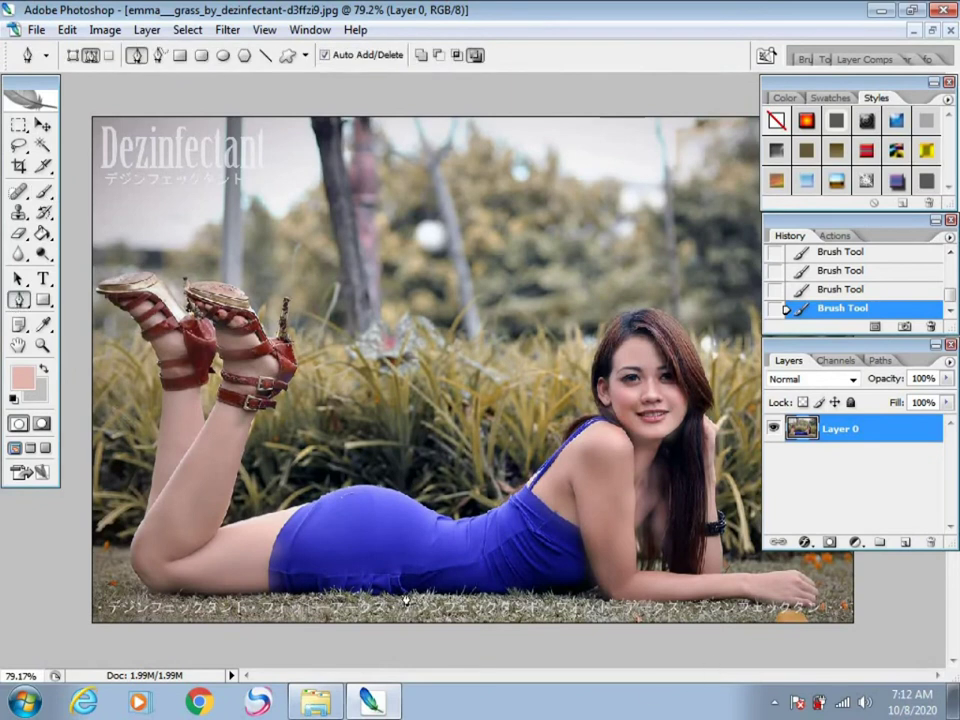
{"action": "left_click", "coordinate": [385, 600]}
{"action": "left_click", "coordinate": [348, 600]}
{"action": "left_click", "coordinate": [307, 600]}
{"action": "left_click", "coordinate": [288, 600]}
{"action": "left_click", "coordinate": [245, 602]}
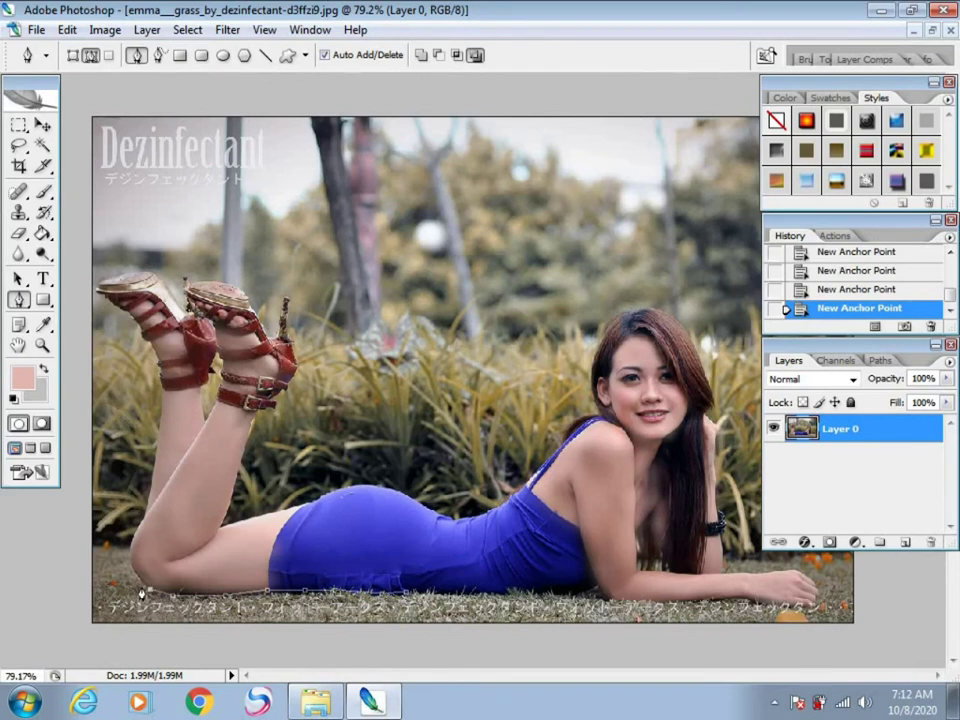
- Continue the path around the knee, up the shin and around the soles of both sandals
{"action": "scroll", "coordinate": [127, 556], "scroll_direction": "up", "scroll_amount": 3}
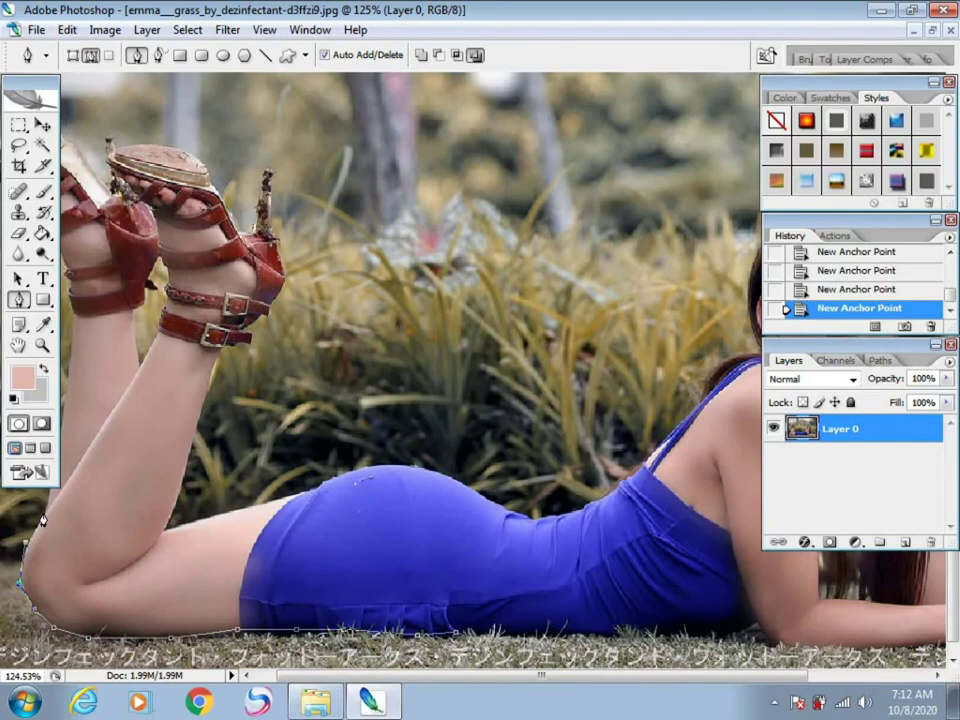
{"action": "left_click_drag", "start_coordinate": [56, 542], "coordinate": [120, 561]}
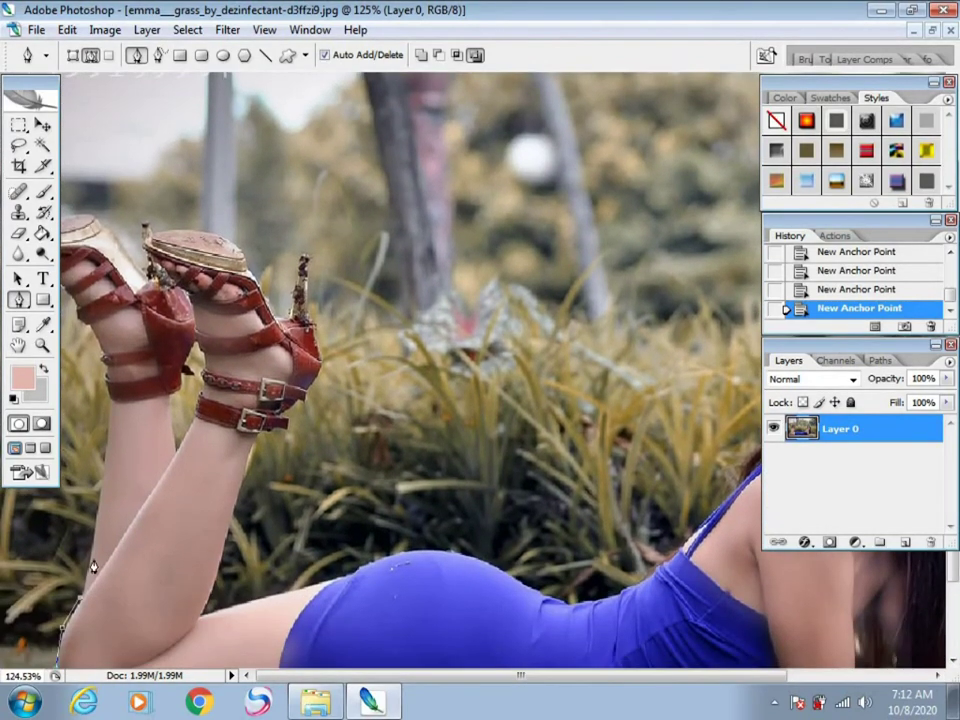
{"action": "left_click", "coordinate": [105, 450]}
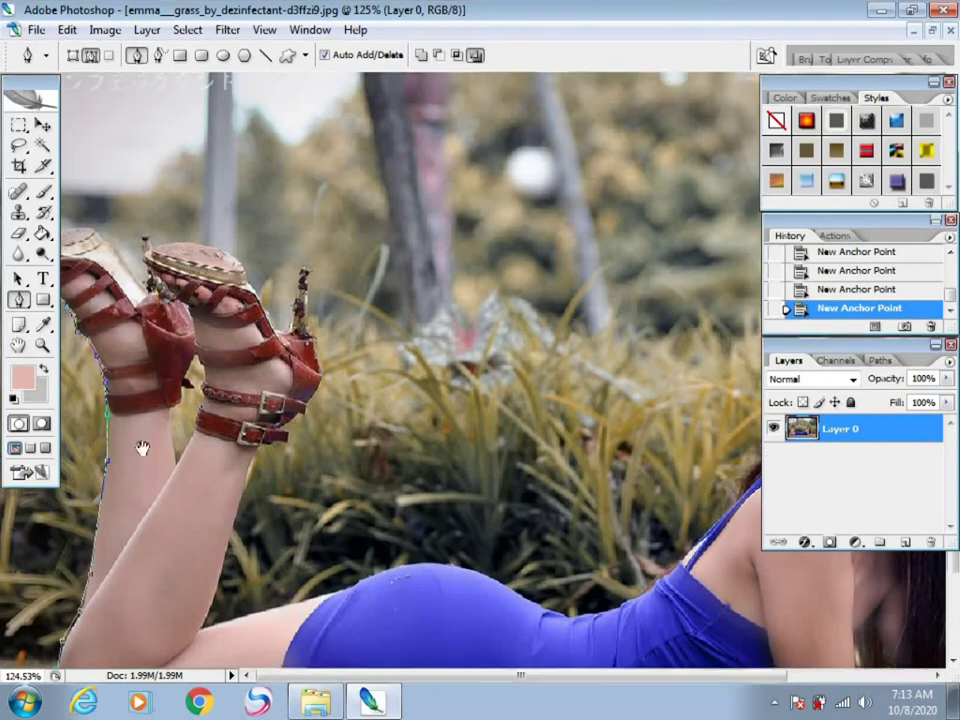
{"action": "left_click_drag", "start_coordinate": [139, 446], "coordinate": [162, 575]}
{"action": "scroll", "coordinate": [150, 457], "scroll_direction": "down", "scroll_amount": 6}
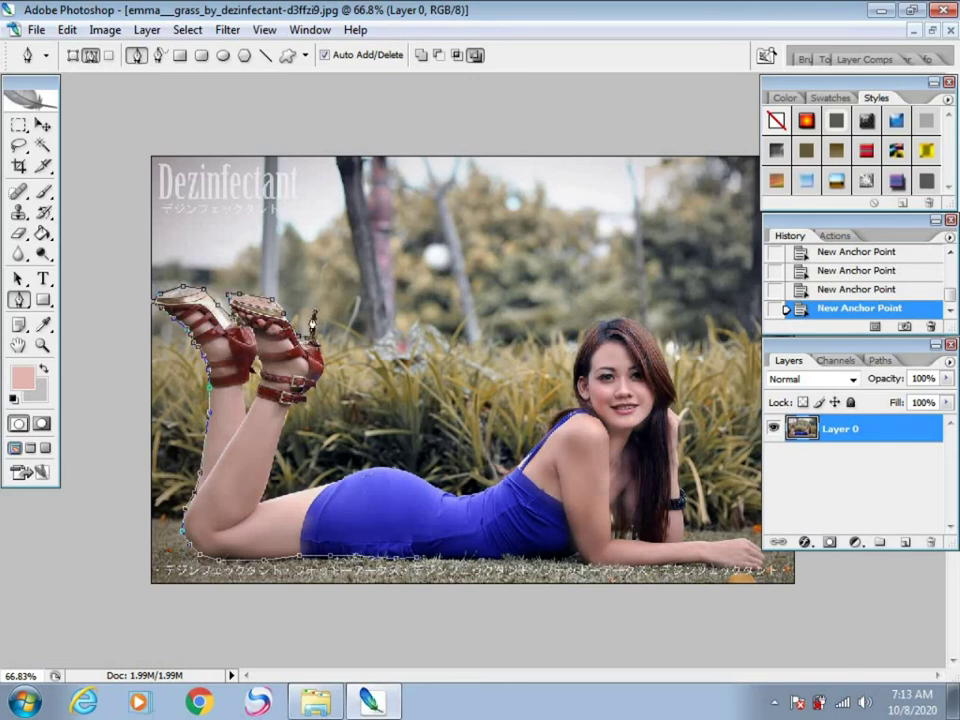
- Trace the path around the nearer sandal's heel and ankle strap, then down the back of the calf
{"action": "left_click", "coordinate": [316, 331]}
{"action": "left_click", "coordinate": [324, 357]}
{"action": "left_click", "coordinate": [318, 380]}
{"action": "left_click", "coordinate": [306, 398]}
{"action": "left_click", "coordinate": [294, 413]}
{"action": "left_click", "coordinate": [273, 469]}
- Extend the path along the top of the thigh, over the dress and up the back to the shoulder strap
{"action": "scroll", "coordinate": [273, 469], "scroll_direction": "up", "scroll_amount": 5}
{"action": "left_click_drag", "start_coordinate": [273, 465], "coordinate": [279, 165]}
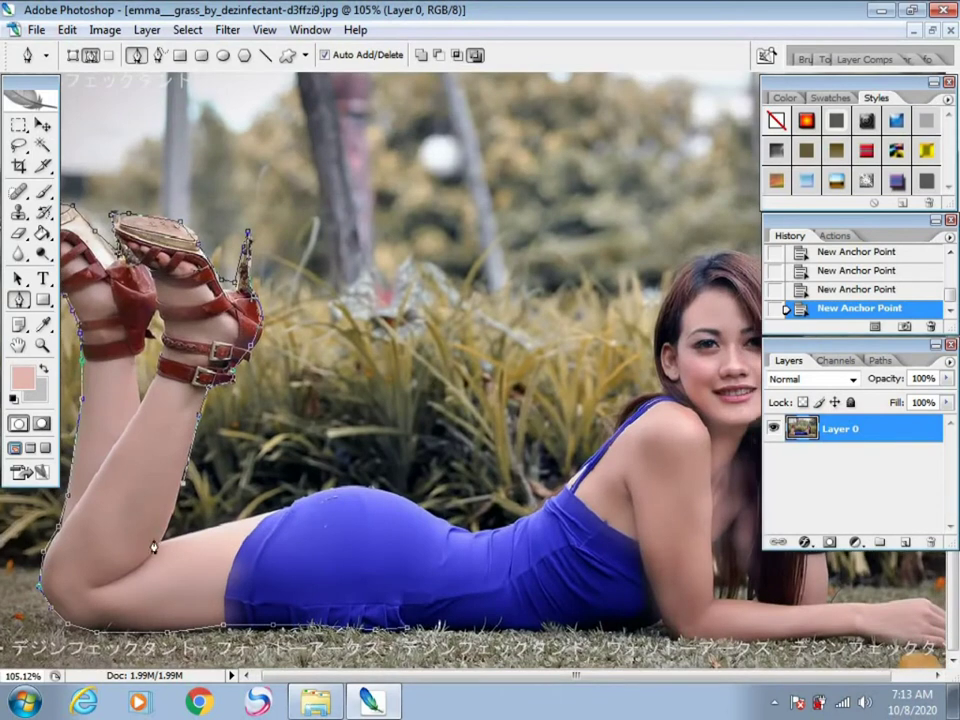
{"action": "left_click", "coordinate": [242, 522]}
{"action": "scroll", "coordinate": [350, 495], "scroll_direction": "up", "scroll_amount": 2}
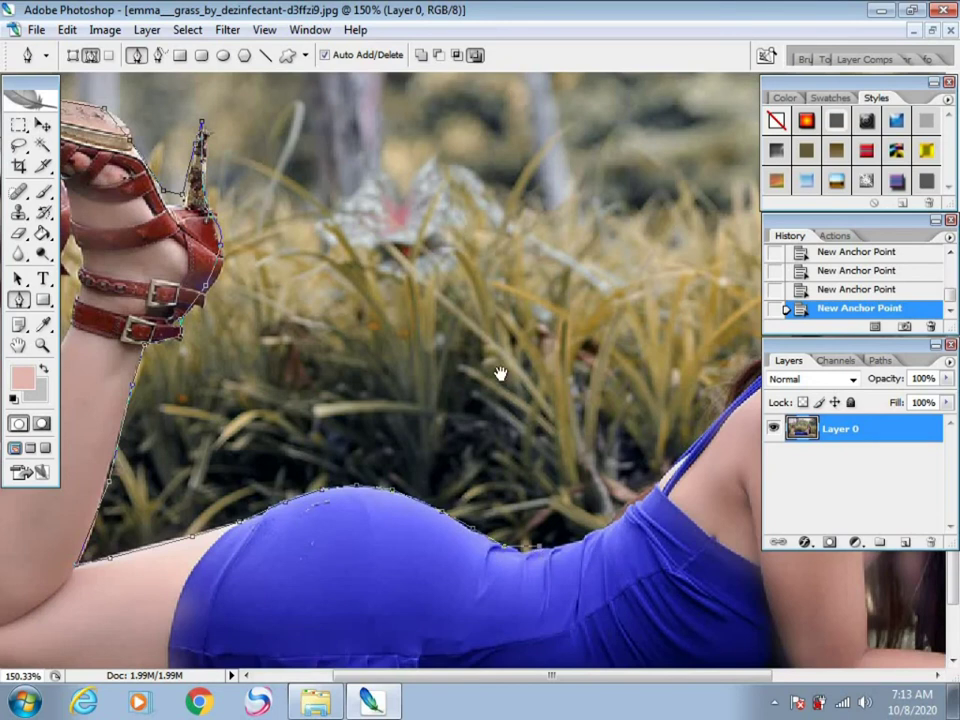
{"action": "left_click_drag", "start_coordinate": [555, 476], "coordinate": [475, 476]}
{"action": "left_click", "coordinate": [471, 449]}
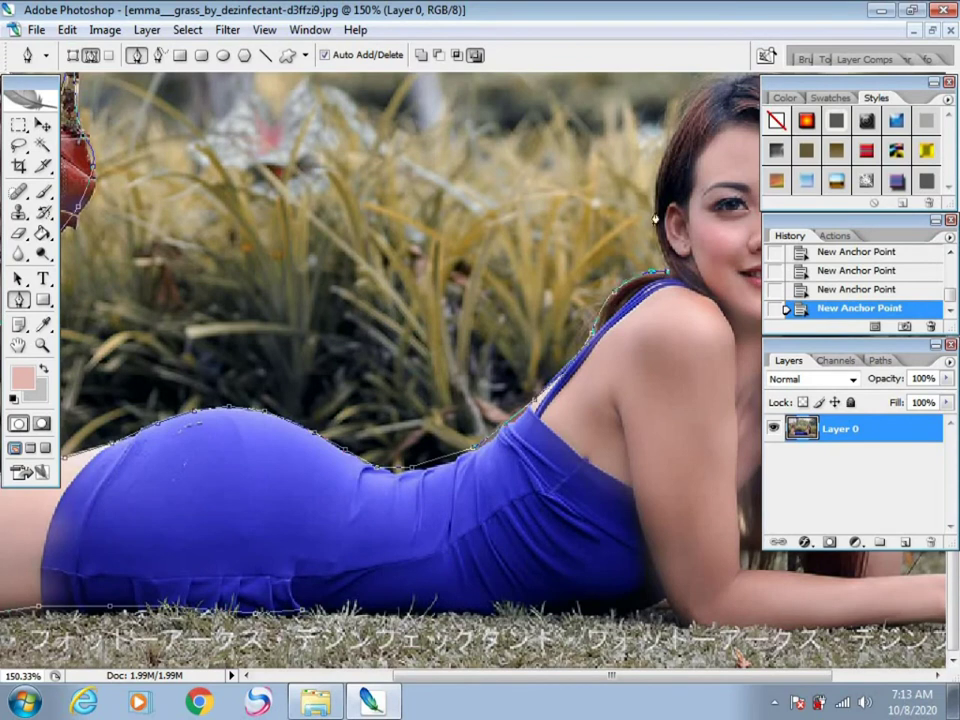
- Continue the path up the back of the hair, over the head and down the hair to the raised hand
{"action": "left_click_drag", "start_coordinate": [664, 153], "coordinate": [684, 108]}
{"action": "left_click_drag", "start_coordinate": [587, 243], "coordinate": [381, 460]}
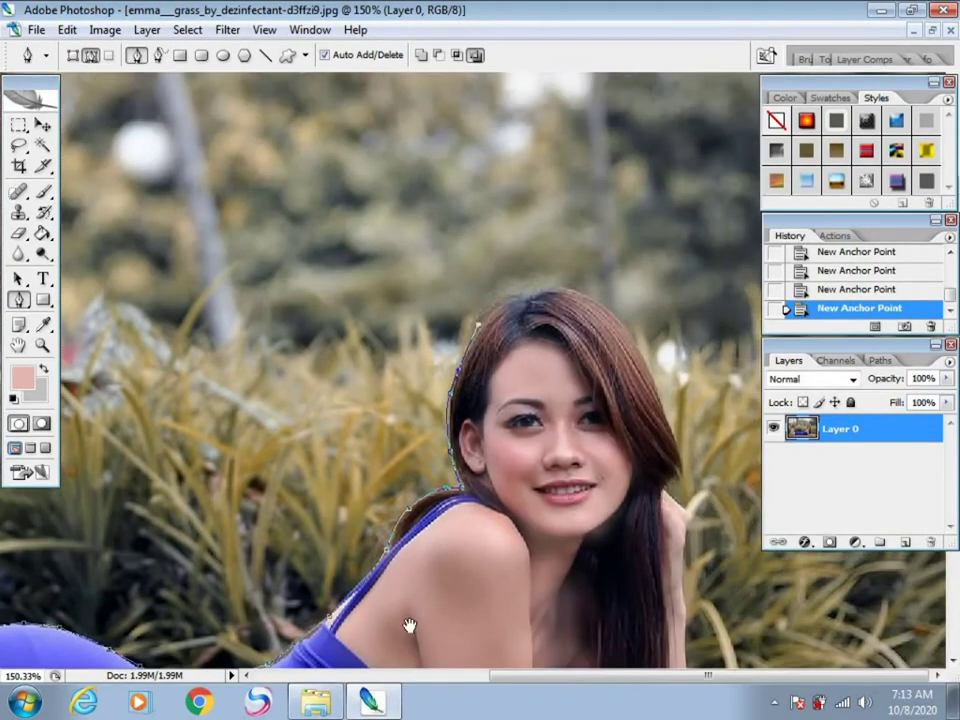
{"action": "left_click_drag", "start_coordinate": [588, 290], "coordinate": [598, 296]}
{"action": "left_click", "coordinate": [631, 337]}
{"action": "left_click", "coordinate": [677, 448]}
{"action": "left_click", "coordinate": [686, 505]}
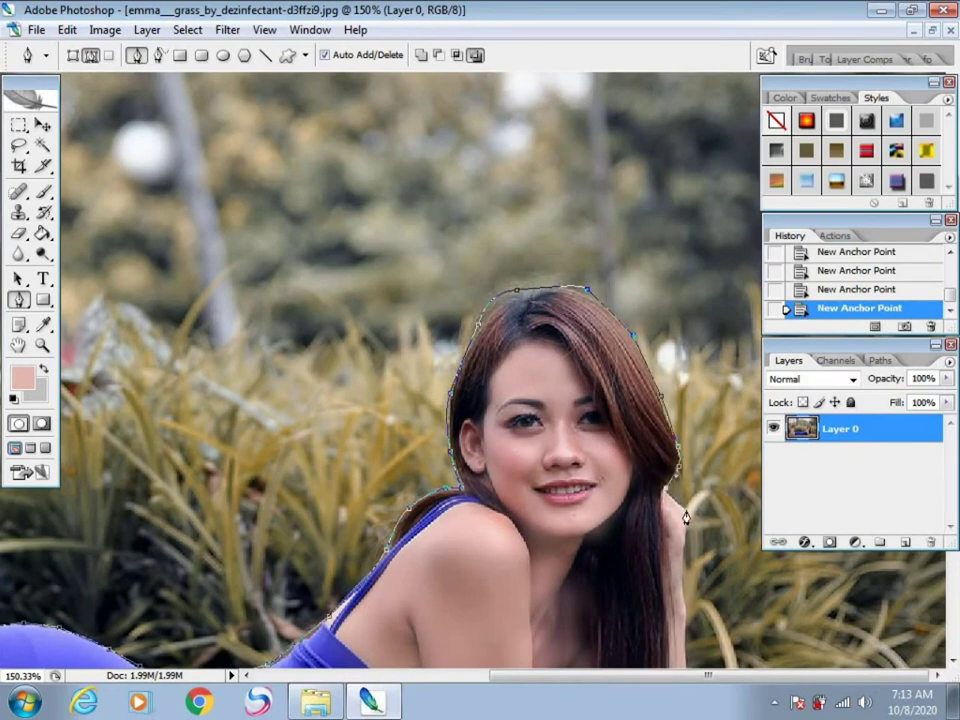
- Trace the path down the raised forearm and bracelet, then along and around the hand and forearm resting on the grass
{"action": "scroll", "coordinate": [688, 572], "scroll_direction": "down", "scroll_amount": 5}
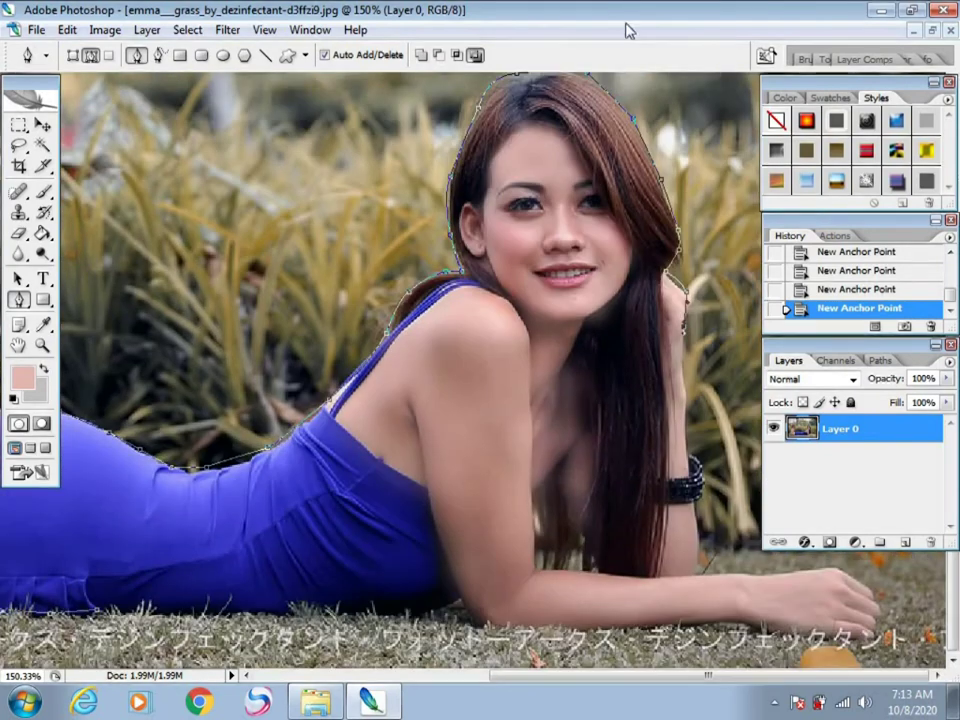
{"action": "left_click", "coordinate": [686, 405]}
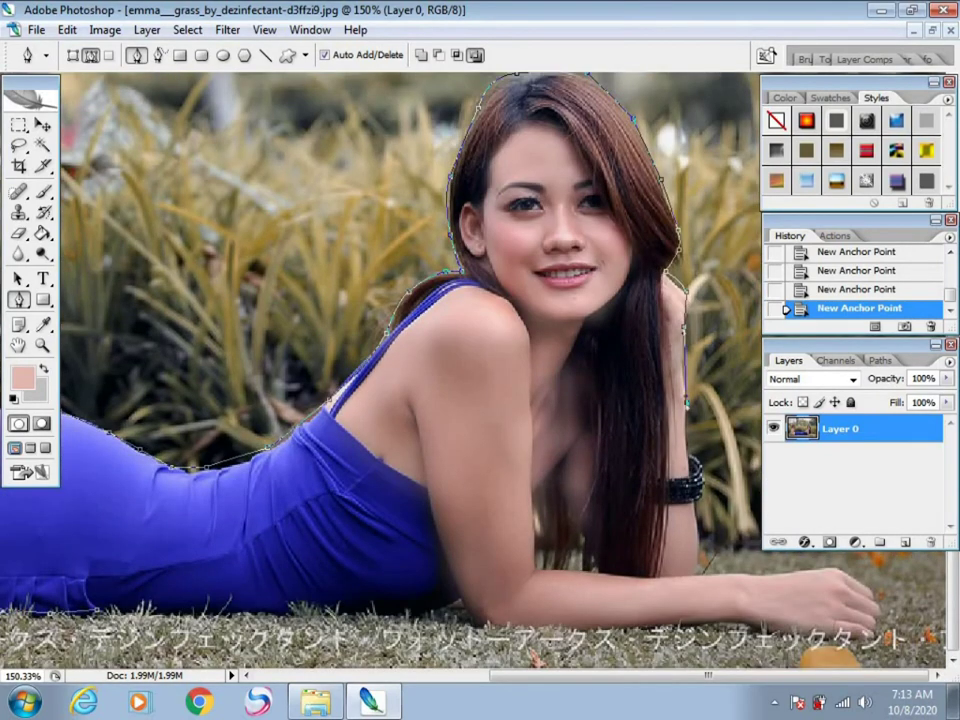
{"action": "left_click", "coordinate": [695, 571]}
{"action": "left_click", "coordinate": [771, 573]}
{"action": "left_click", "coordinate": [838, 571]}
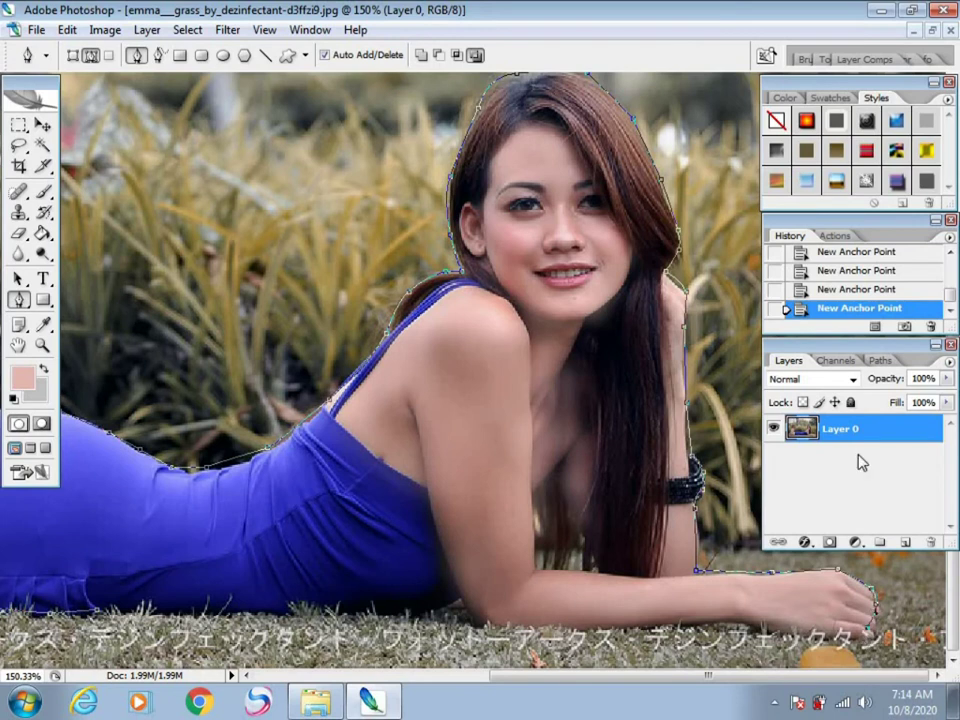
{"action": "left_click", "coordinate": [828, 290]}
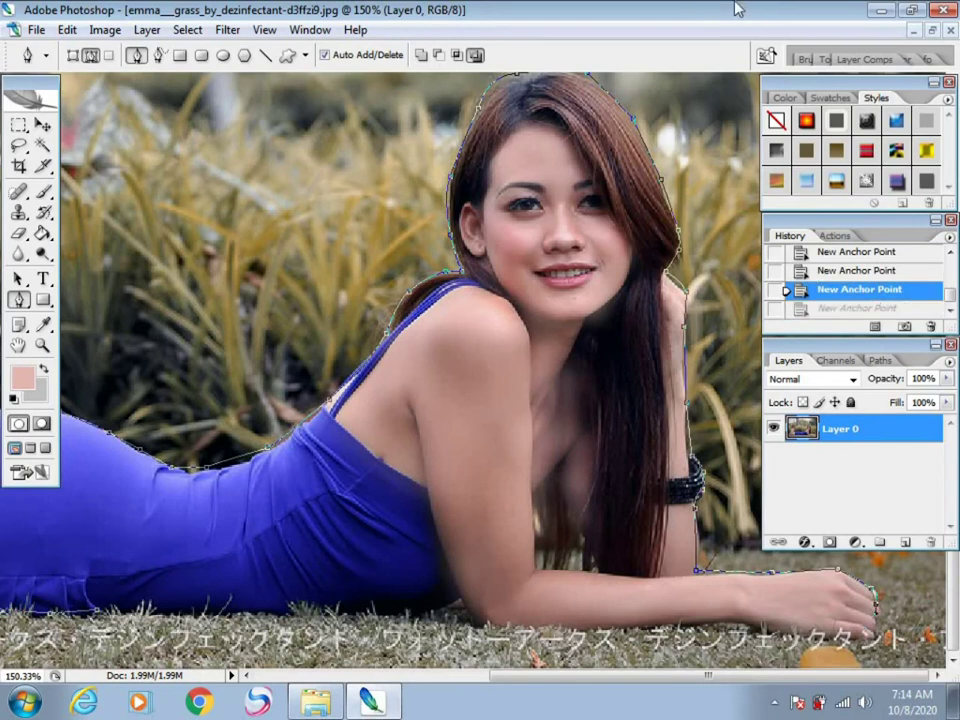
{"action": "left_click", "coordinate": [875, 632]}
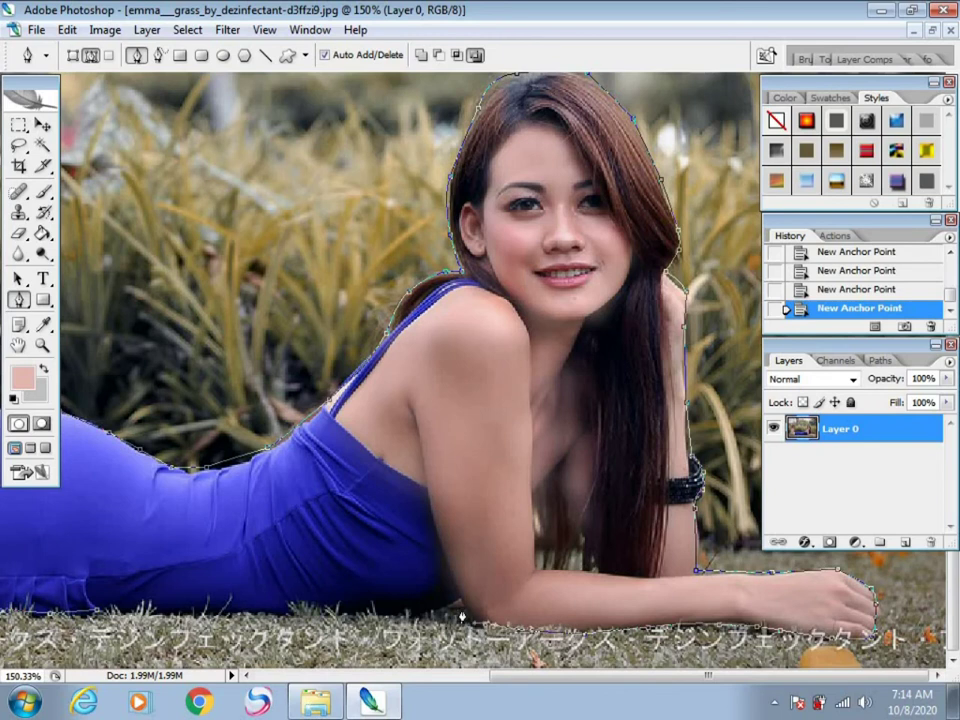
- Extend the path from the elbow along the underside of the dress and close it at its starting anchor
{"action": "left_click", "coordinate": [427, 613]}
{"action": "left_click", "coordinate": [379, 610]}
{"action": "left_click", "coordinate": [338, 607]}
{"action": "left_click", "coordinate": [308, 602]}
{"action": "left_click", "coordinate": [282, 609]}
{"action": "left_click", "coordinate": [228, 609]}
{"action": "left_click", "coordinate": [167, 609]}
{"action": "left_click", "coordinate": [127, 607]}
{"action": "left_click", "coordinate": [123, 612]}
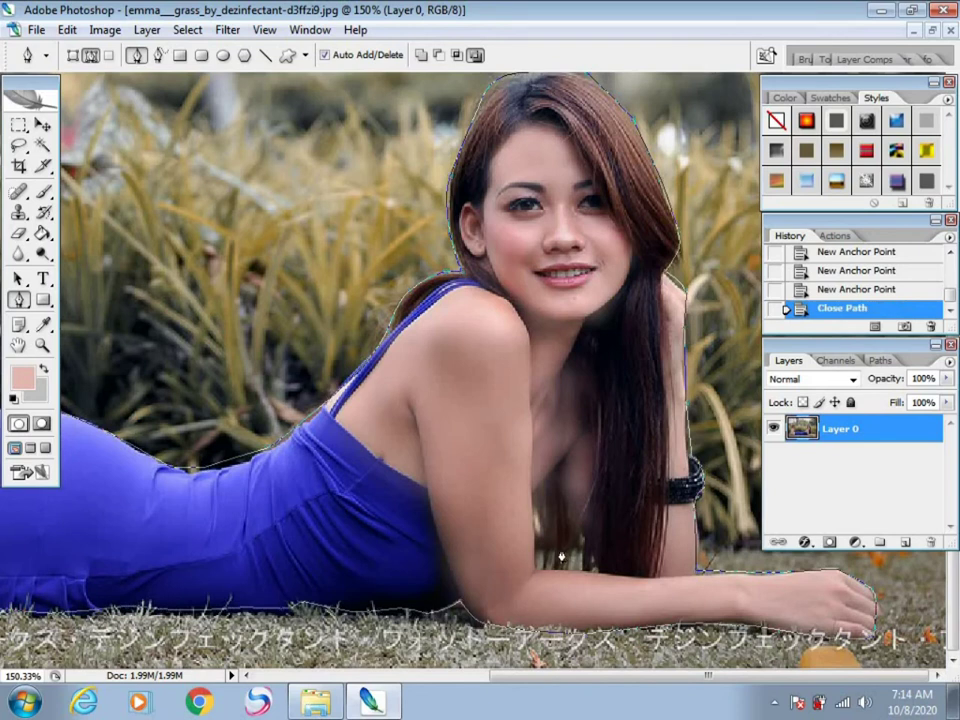
- Draw a closed subpath around the grass gap between the upper arm, the resting forearm and the hanging hair
{"action": "left_click", "coordinate": [532, 508]}
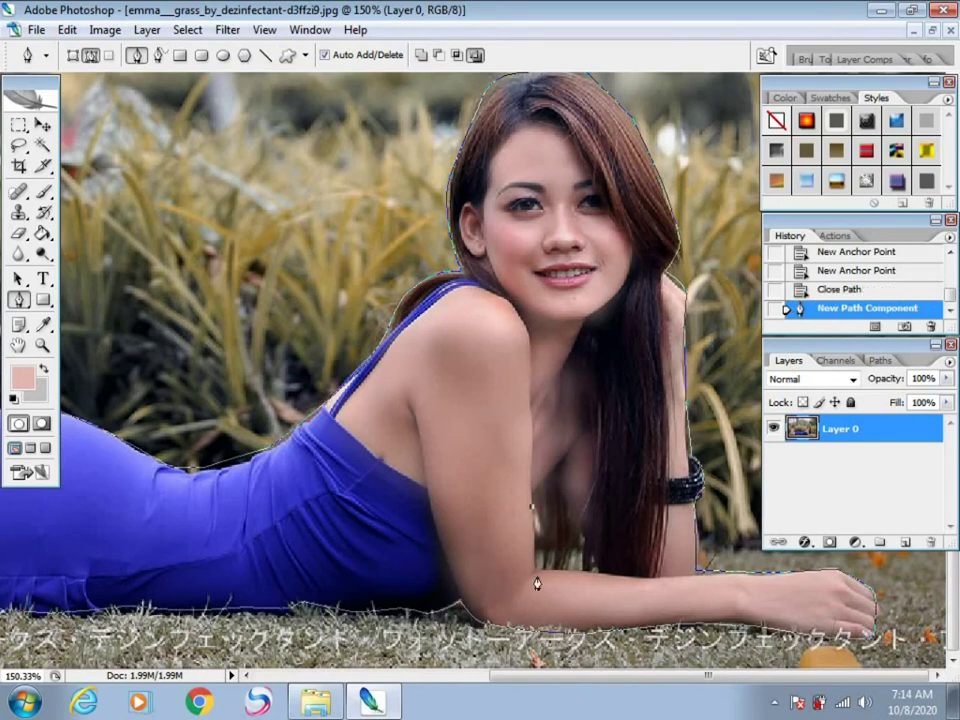
{"action": "left_click", "coordinate": [534, 570]}
{"action": "left_click", "coordinate": [598, 570]}
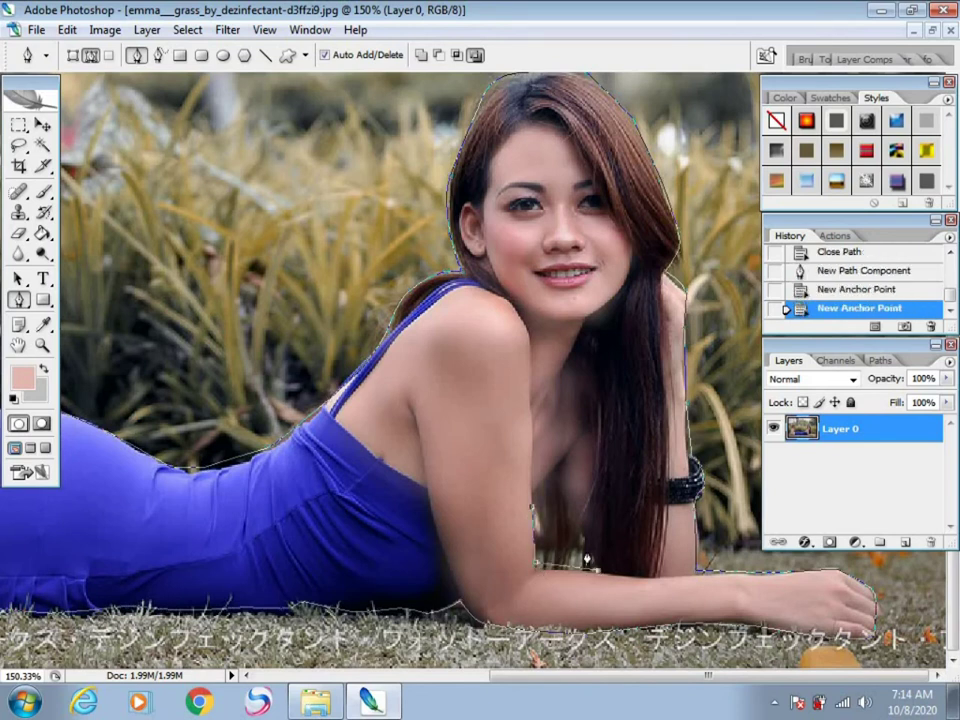
{"action": "left_click", "coordinate": [580, 538]}
{"action": "left_click_drag", "start_coordinate": [570, 515], "coordinate": [570, 494]}
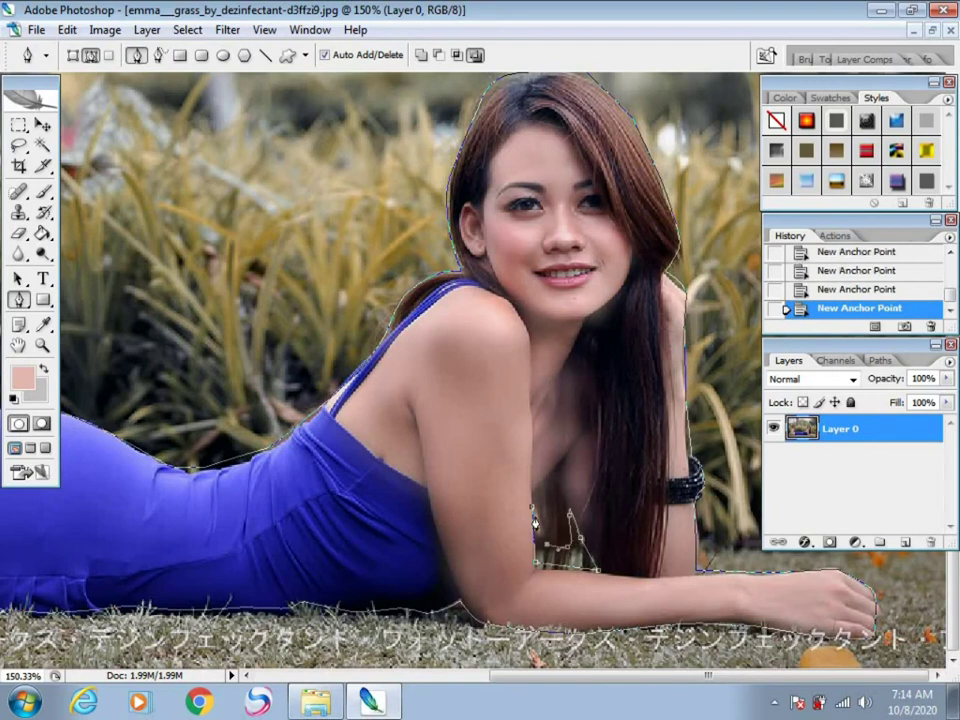
{"action": "left_click", "coordinate": [533, 512]}
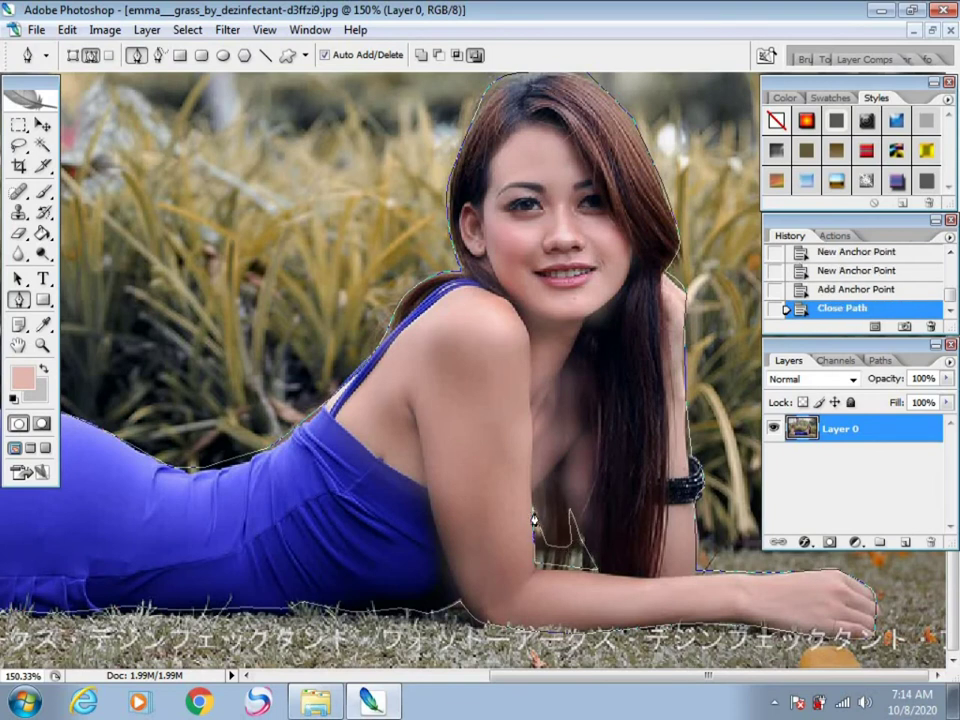
- Draw a closed subpath around the background gap between the two ankles and sandals
{"action": "scroll", "coordinate": [570, 503], "scroll_direction": "down", "scroll_amount": 5}
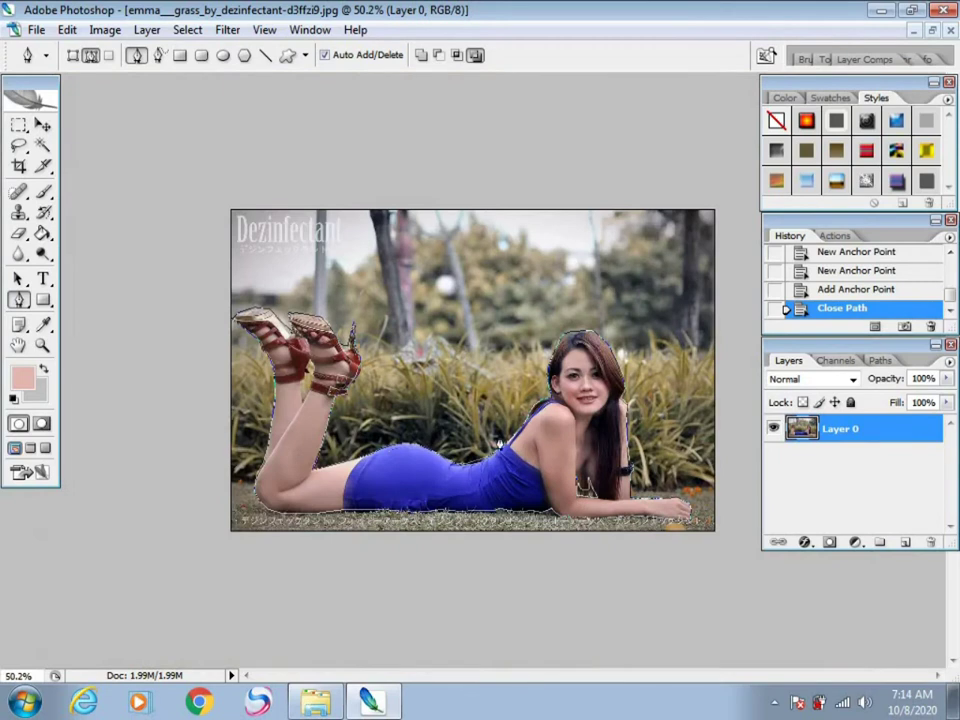
{"action": "scroll", "coordinate": [311, 364], "scroll_direction": "up", "scroll_amount": 5}
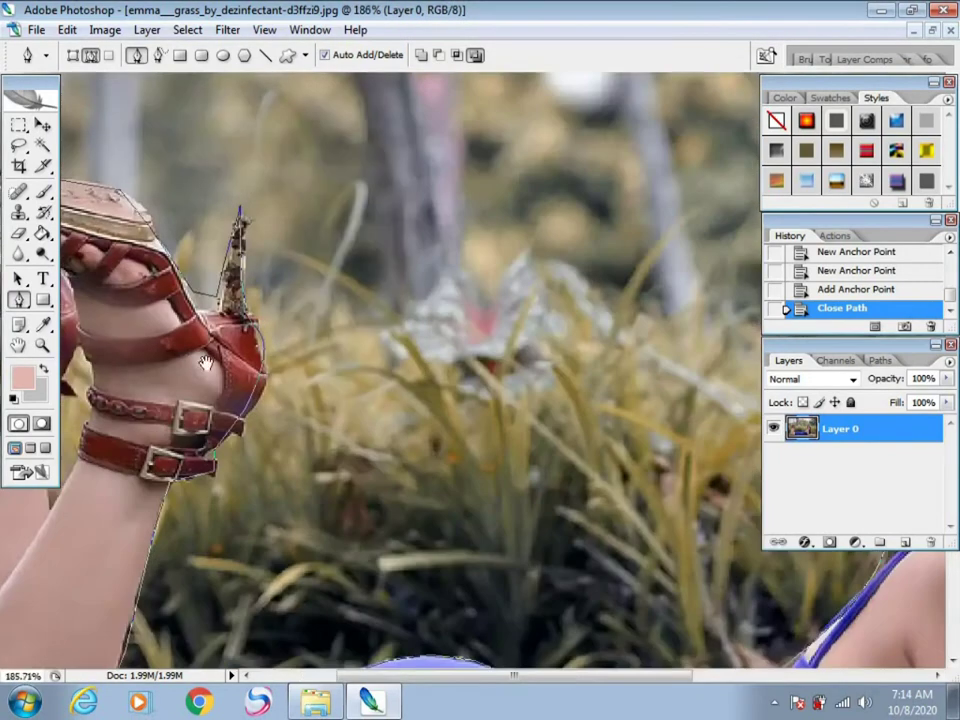
{"action": "left_click", "coordinate": [283, 391]}
{"action": "left_click", "coordinate": [276, 407]}
{"action": "left_click", "coordinate": [268, 424]}
{"action": "left_click", "coordinate": [259, 441]}
{"action": "left_click", "coordinate": [256, 446]}
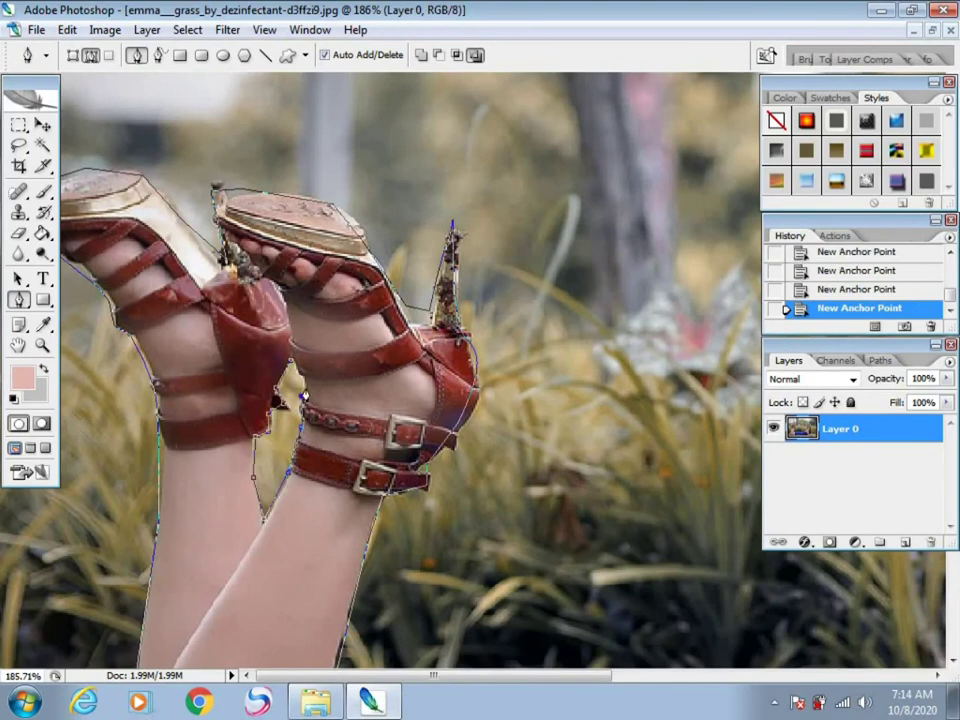
{"action": "left_click", "coordinate": [295, 378]}
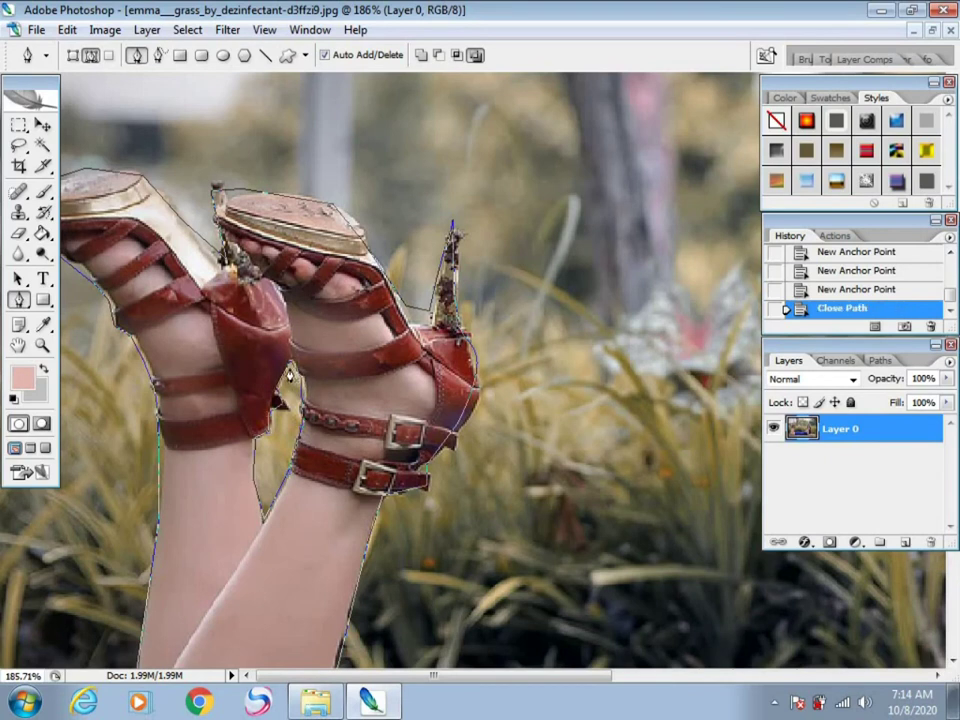
- Turn the path into a new anti-aliased selection with a 1 pixel feather and invert it to select the background
{"action": "key", "text": "ctrl+0"}
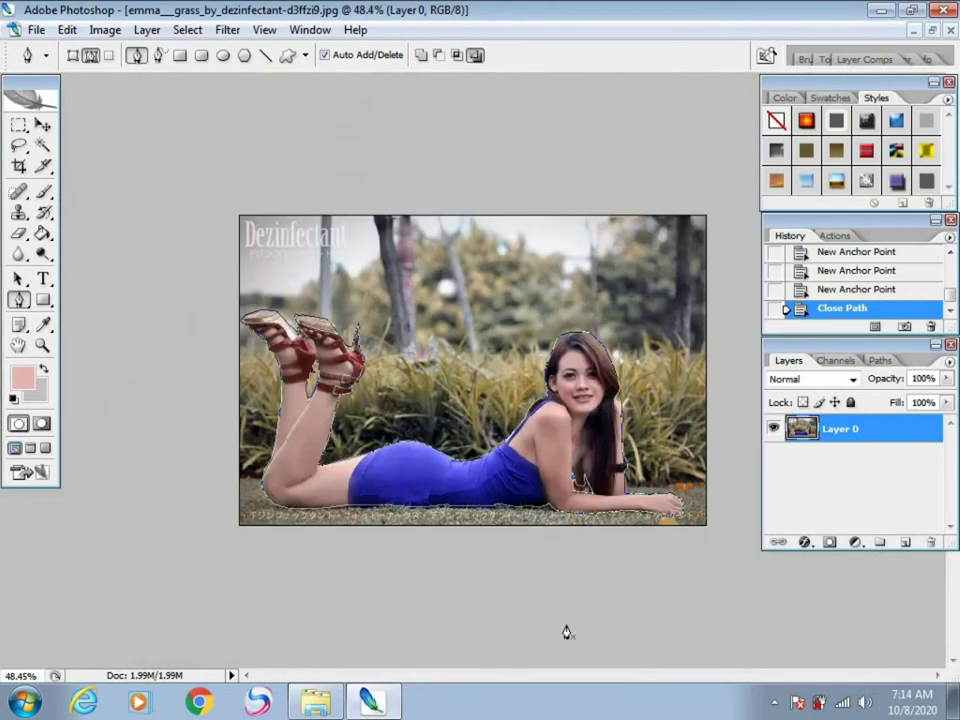
{"action": "right_click", "coordinate": [462, 329]}
{"action": "left_click", "coordinate": [519, 412]}
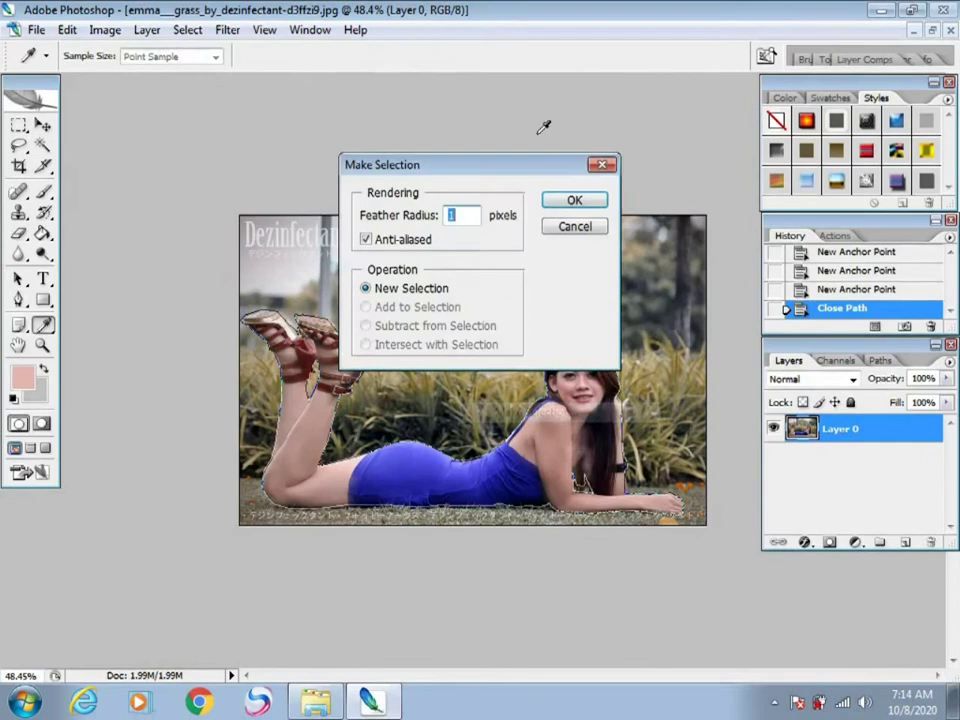
{"action": "left_click", "coordinate": [568, 199]}
{"action": "left_click", "coordinate": [188, 31]}
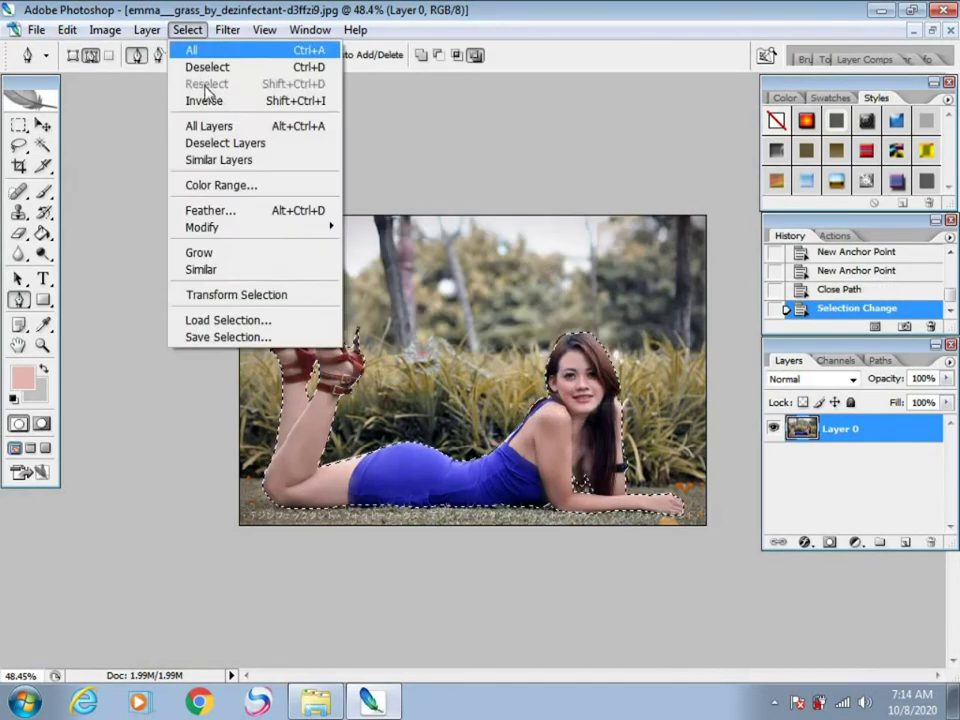
{"action": "left_click", "coordinate": [200, 101]}
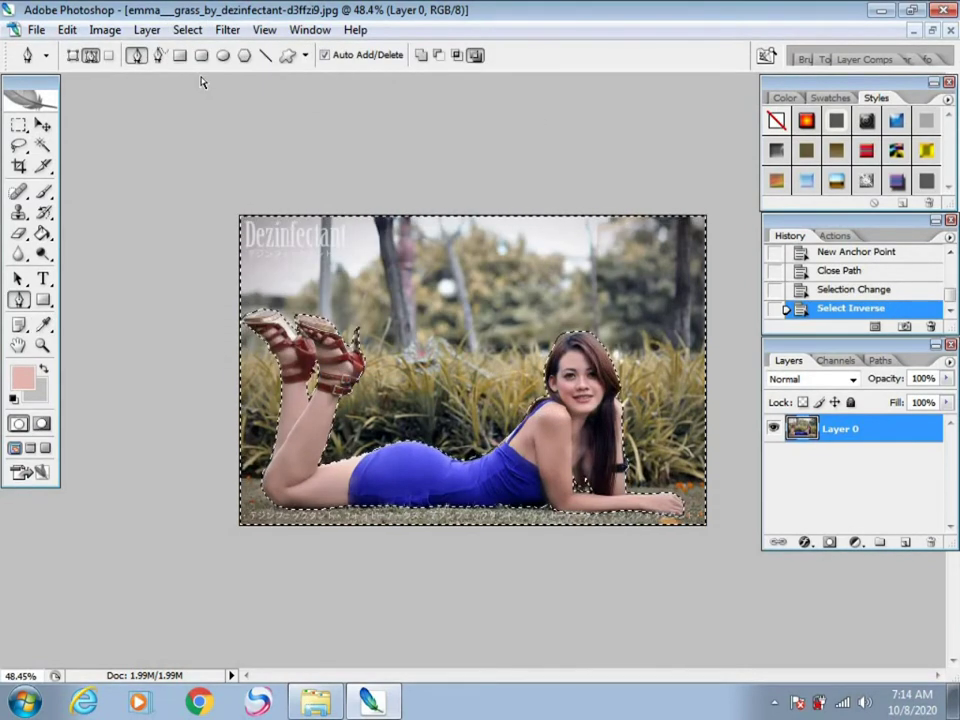
- Apply a Hue/Saturation adjustment to the selected background with Saturation +66
{"action": "key", "text": "ctrl+u"}
{"action": "left_click_drag", "start_coordinate": [818, 152], "coordinate": [892, 147]}
{"action": "left_click", "coordinate": [901, 275]}
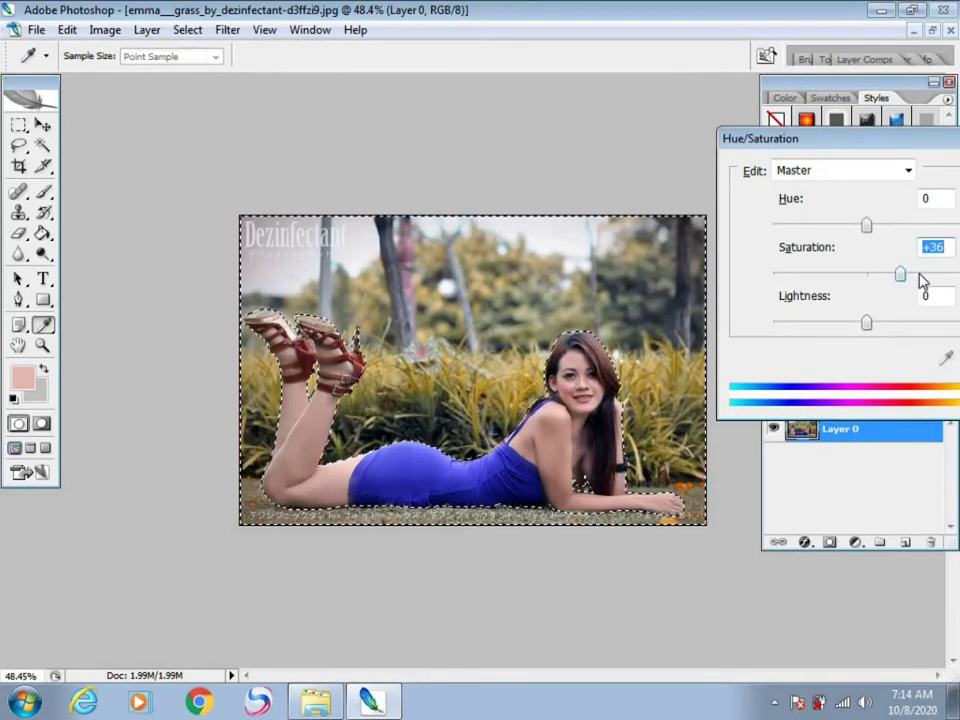
{"action": "left_click_drag", "start_coordinate": [919, 273], "coordinate": [914, 269]}
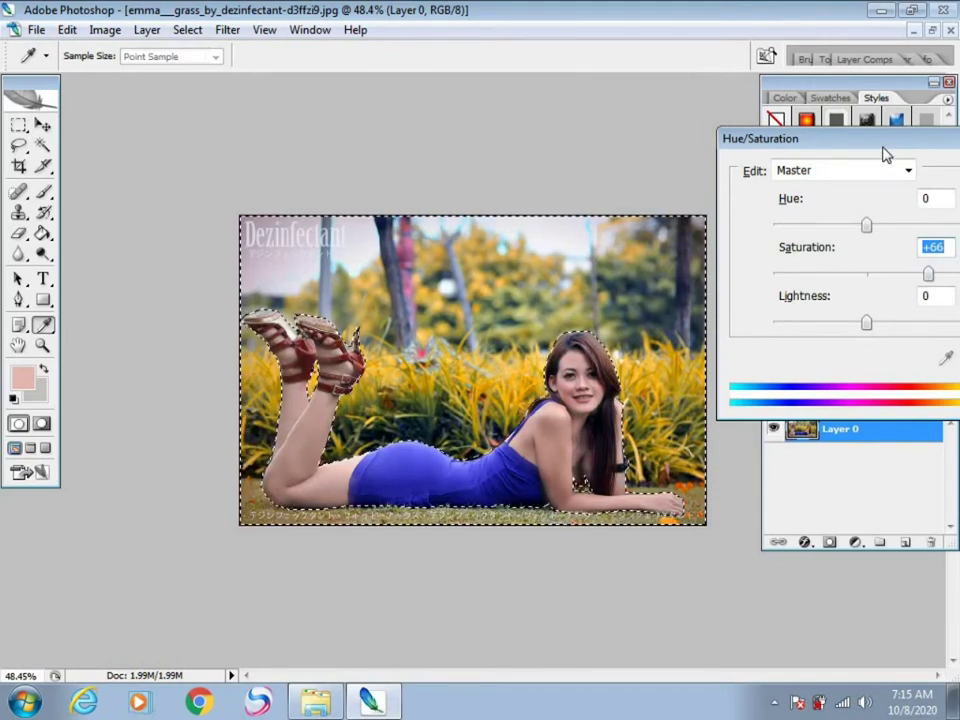
{"action": "left_click_drag", "start_coordinate": [876, 146], "coordinate": [746, 146]}
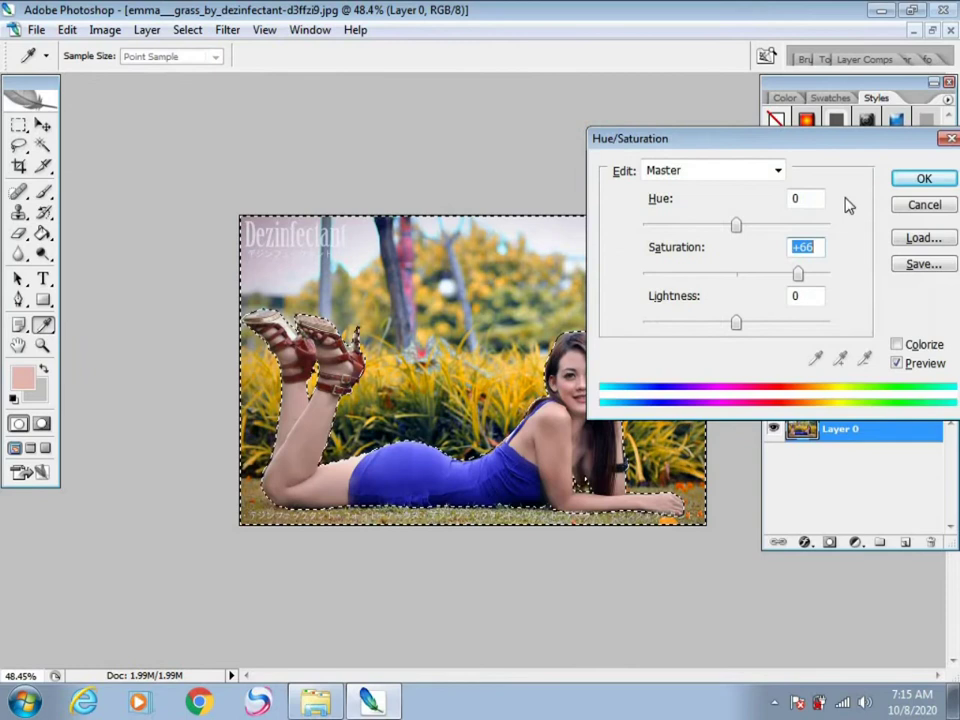
{"action": "left_click", "coordinate": [920, 180]}
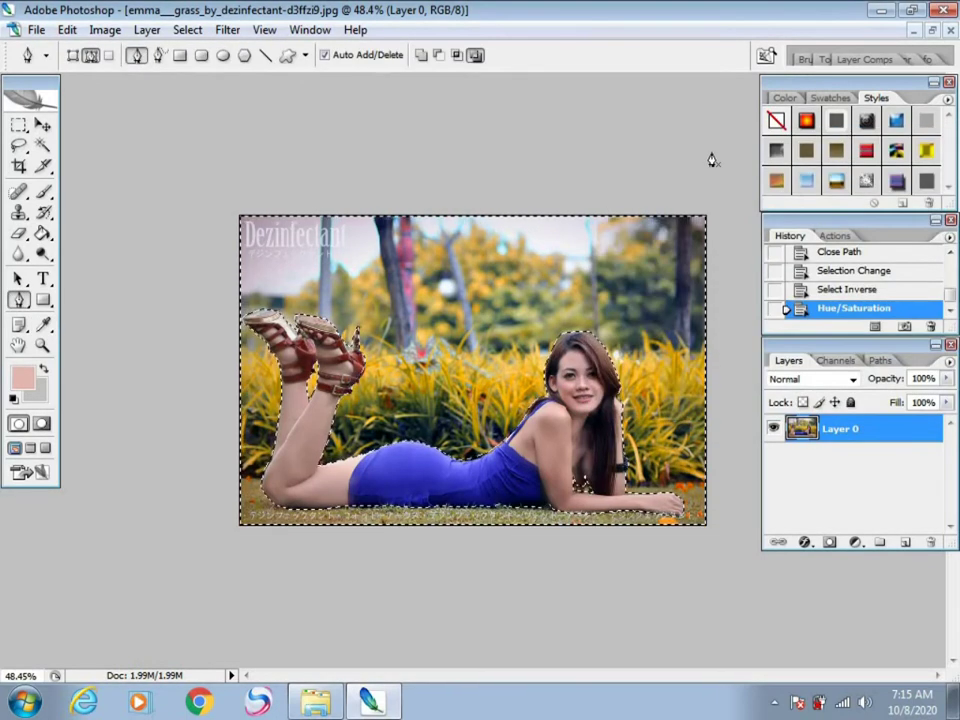
- Start a Selective Color adjustment on the background, setting Cyan to -100% for Reds and adjusting the other red components
{"action": "key", "text": "alt+i"}
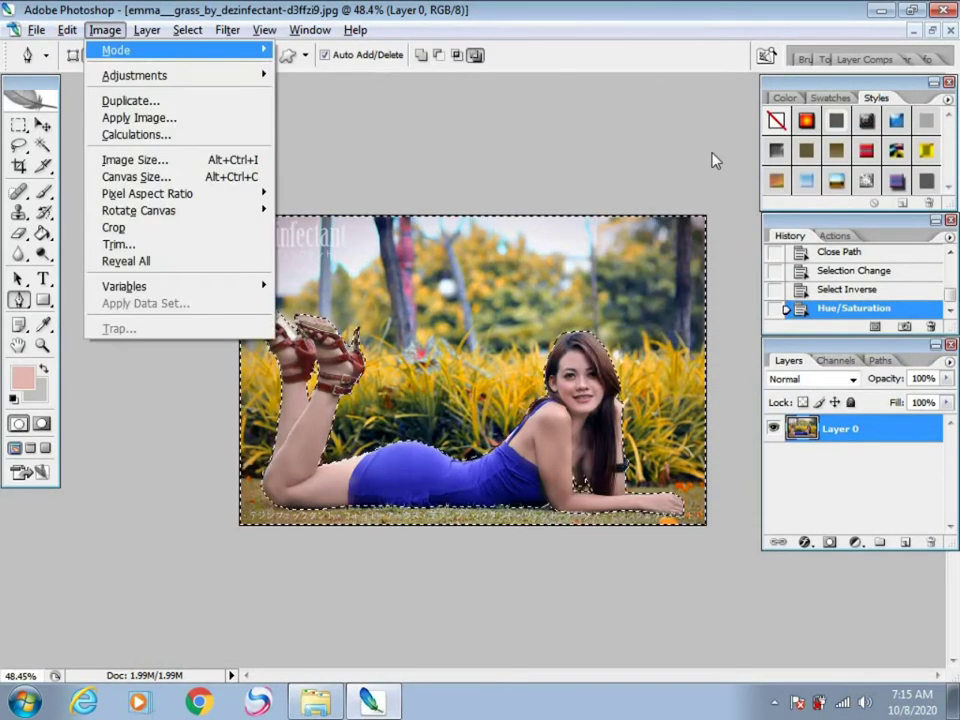
{"action": "key", "text": "a"}
{"action": "key", "text": "s"}
{"action": "left_click_drag", "start_coordinate": [804, 126], "coordinate": [874, 83]}
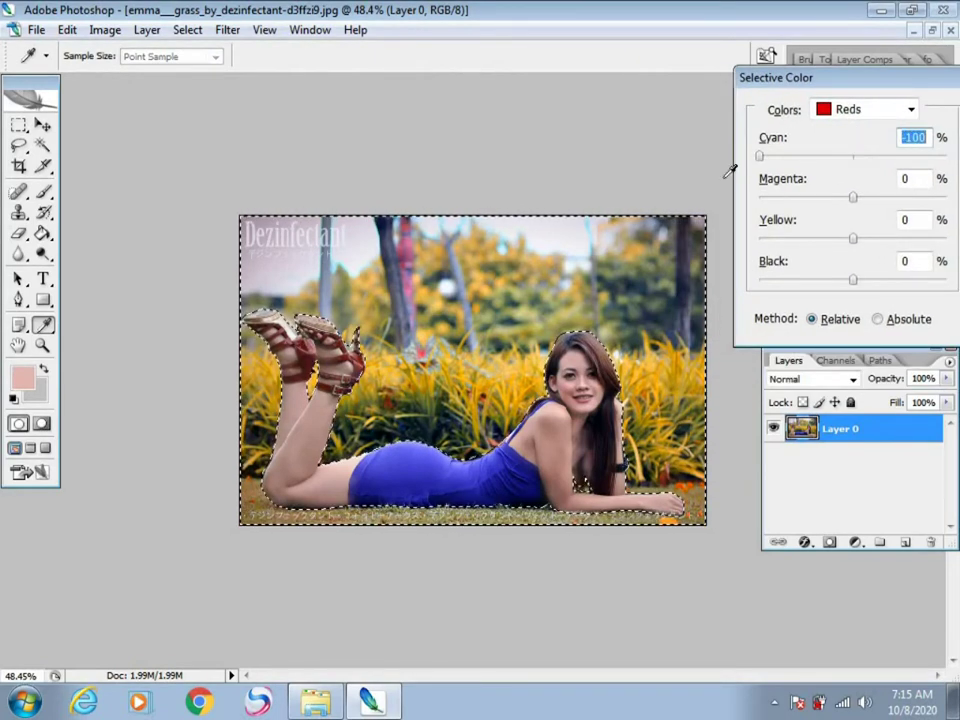
{"action": "left_click_drag", "start_coordinate": [834, 157], "coordinate": [957, 207]}
{"action": "left_click_drag", "start_coordinate": [845, 222], "coordinate": [712, 235]}
- Set the Yellows in Selective Color to Cyan +28%, Yellow +100% and Black +3%
{"action": "left_click", "coordinate": [843, 110]}
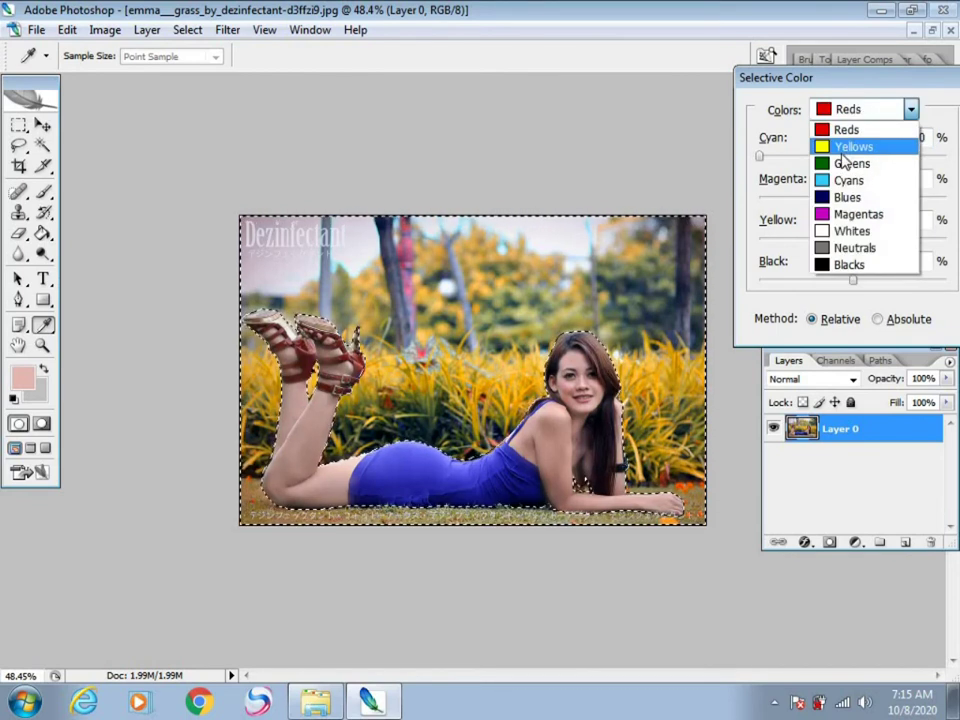
{"action": "left_click", "coordinate": [845, 148]}
{"action": "left_click_drag", "start_coordinate": [851, 158], "coordinate": [890, 197]}
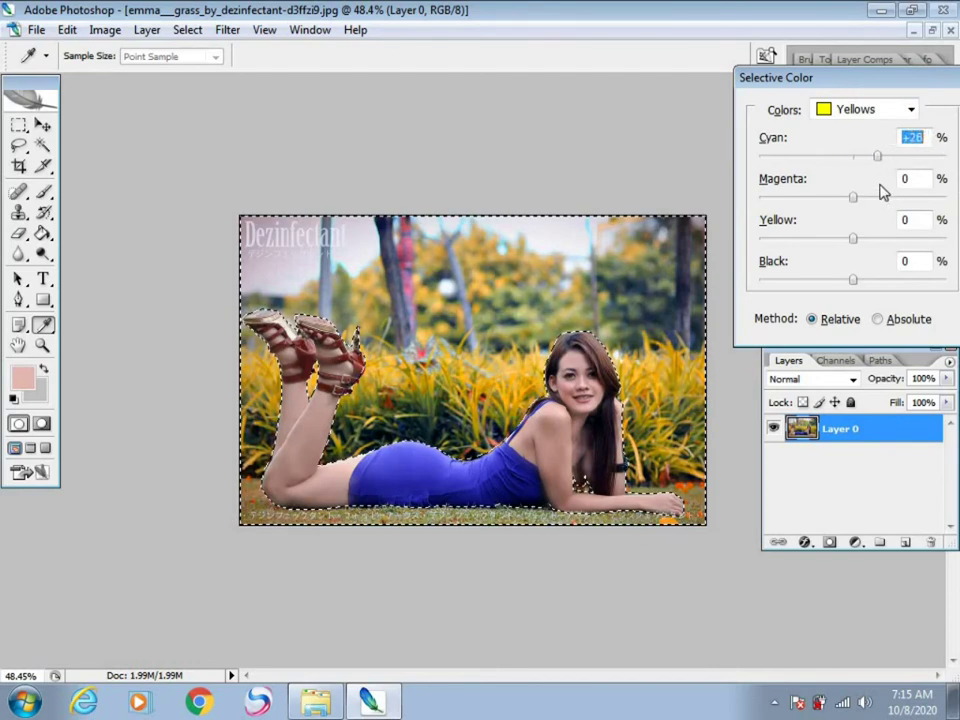
{"action": "left_click_drag", "start_coordinate": [857, 240], "coordinate": [953, 265]}
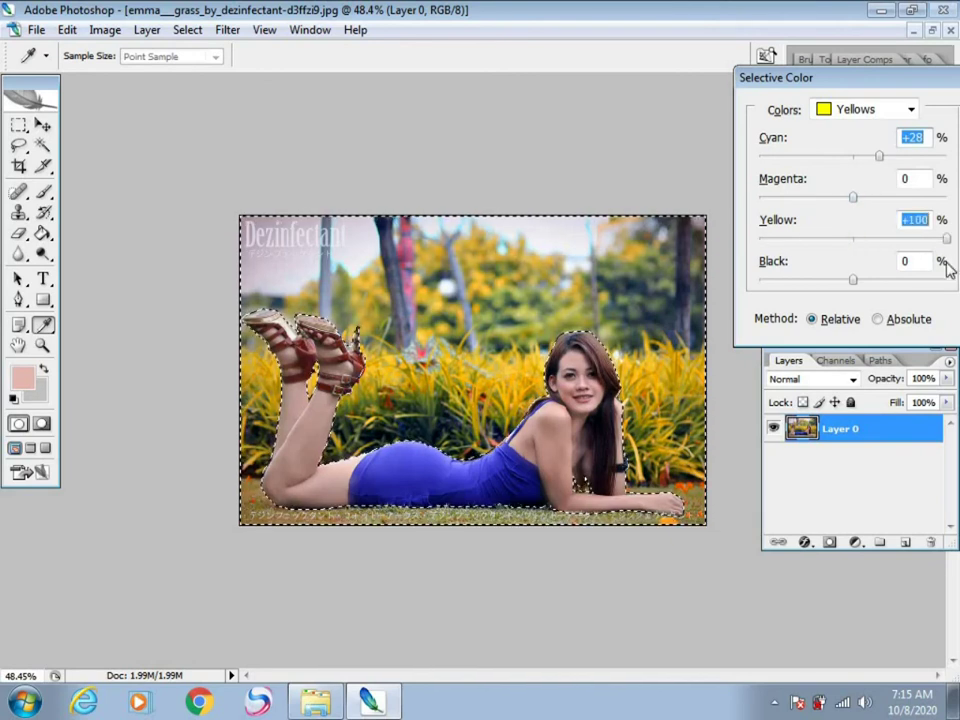
{"action": "mouse_move", "coordinate": [853, 282]}
{"action": "left_mouse_down"}
{"action": "mouse_move", "coordinate": [827, 296]}
{"action": "mouse_move", "coordinate": [870, 295]}
{"action": "mouse_move", "coordinate": [856, 298]}
{"action": "left_mouse_up"}
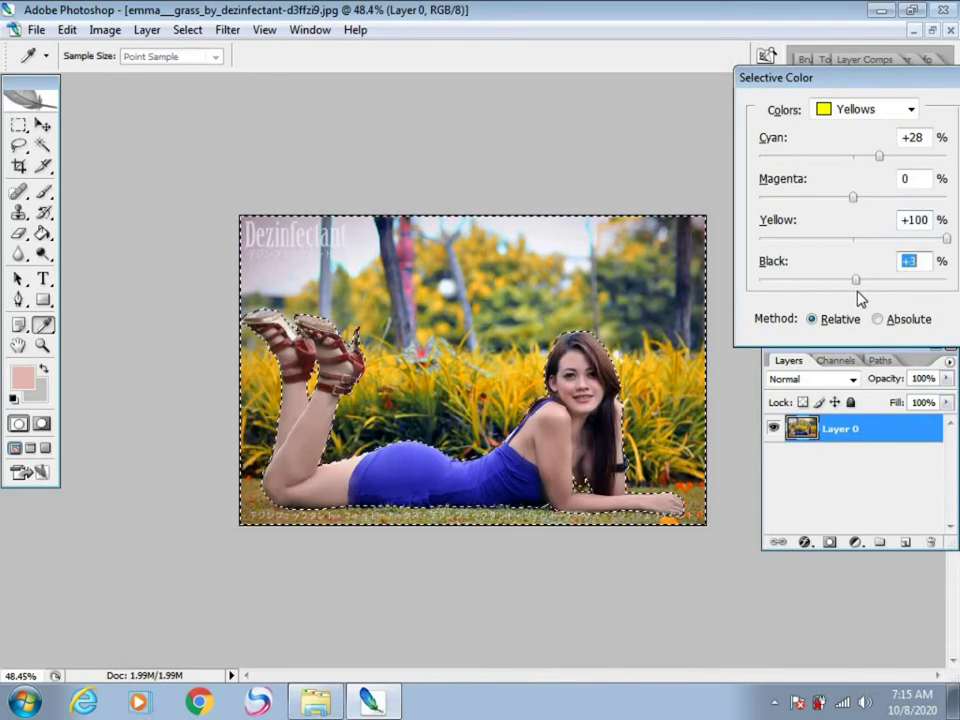
- Set the Greens in Selective Color to Cyan +100%, Magenta -100%, Yellow -100% and Black +100%, and apply the adjustment
{"action": "left_click", "coordinate": [858, 113]}
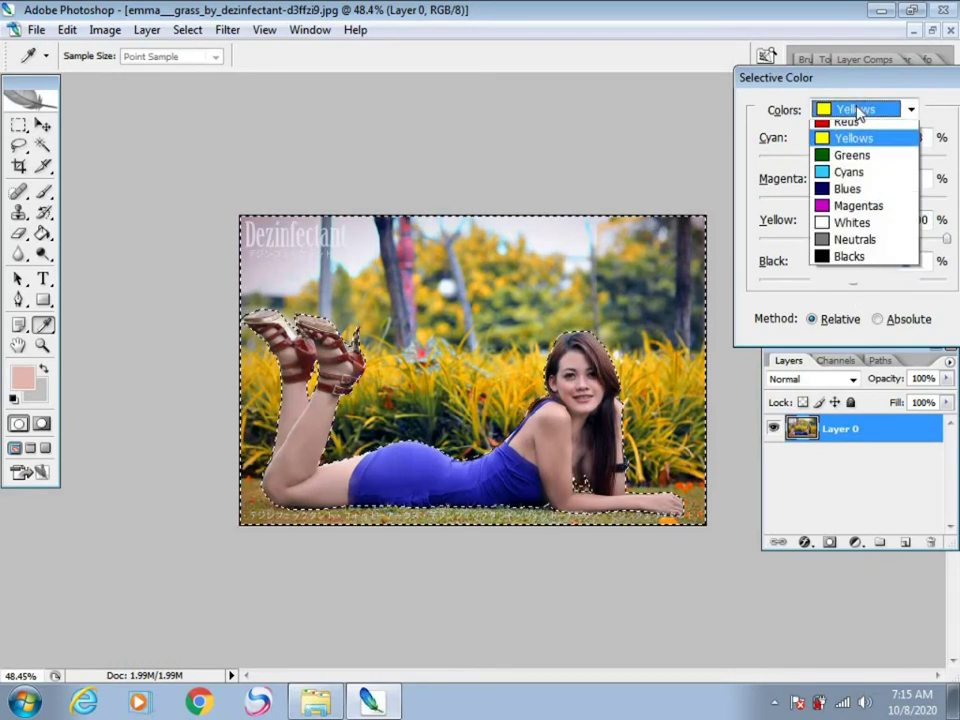
{"action": "left_click", "coordinate": [853, 161]}
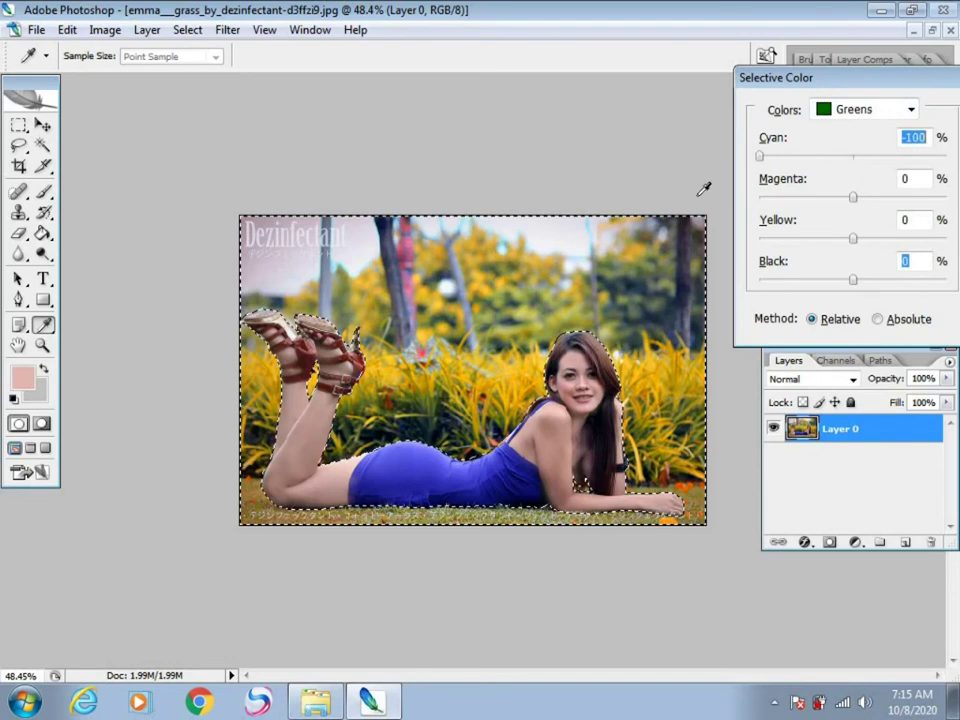
{"action": "left_click_drag", "start_coordinate": [853, 198], "coordinate": [847, 198]}
{"action": "left_click_drag", "start_coordinate": [720, 265], "coordinate": [718, 265]}
{"action": "left_click_drag", "start_coordinate": [853, 240], "coordinate": [684, 270]}
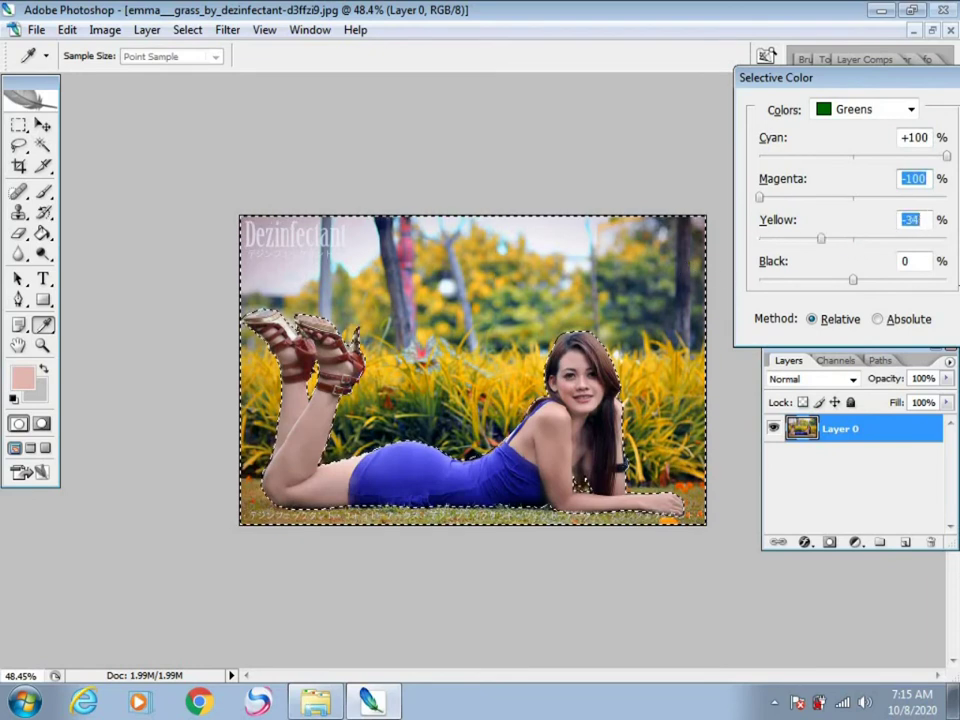
{"action": "left_click_drag", "start_coordinate": [853, 281], "coordinate": [767, 281]}
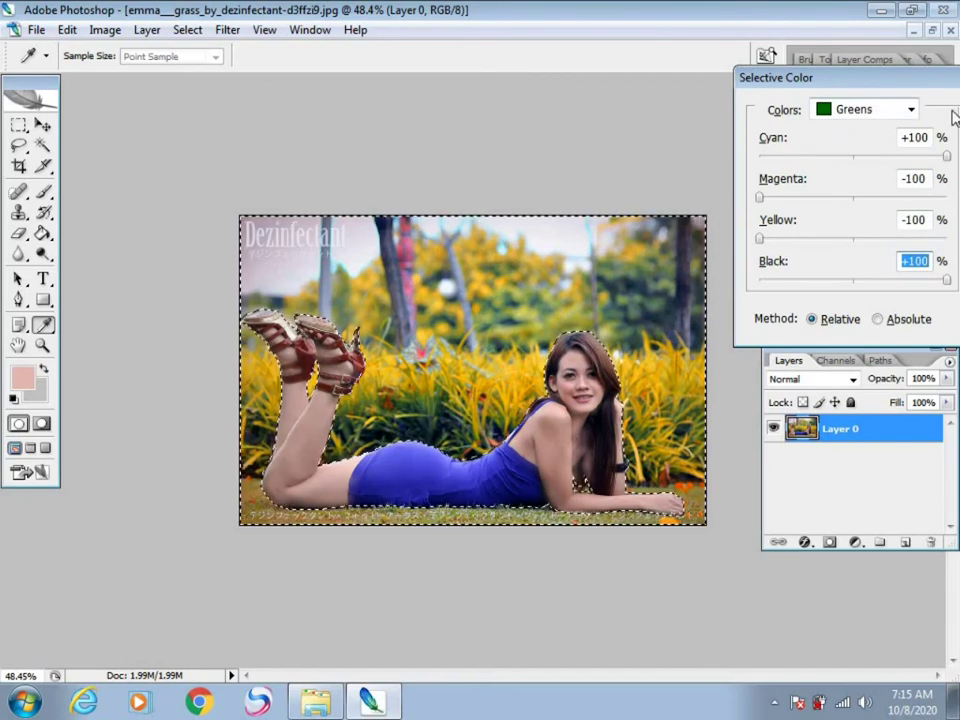
{"action": "left_click_drag", "start_coordinate": [926, 82], "coordinate": [819, 86]}
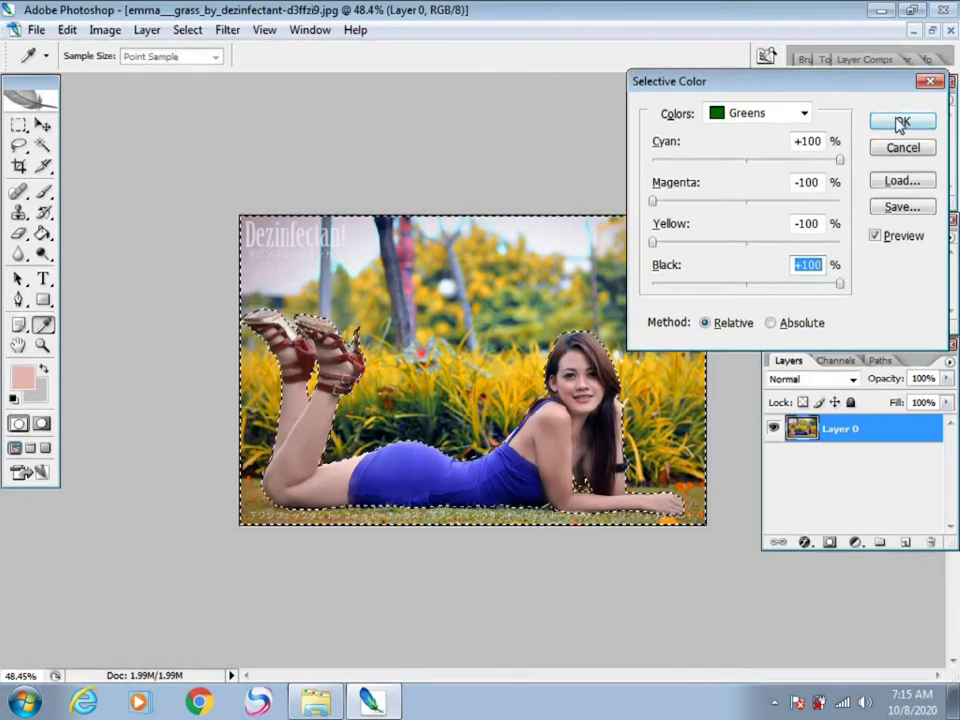
{"action": "left_click", "coordinate": [900, 122]}
- Brighten the selected background with an RGB Curves adjustment, raising the midtones from input 112 to output 143
{"action": "key", "text": "ctrl+m"}
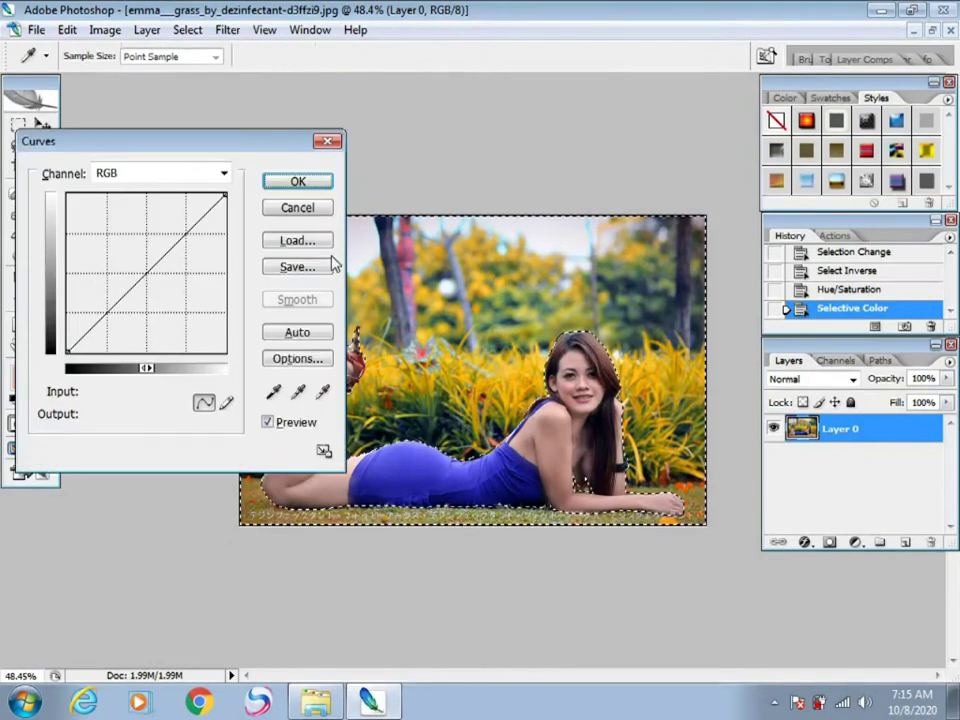
{"action": "left_click", "coordinate": [141, 266]}
{"action": "left_click_drag", "start_coordinate": [139, 266], "coordinate": [136, 262]}
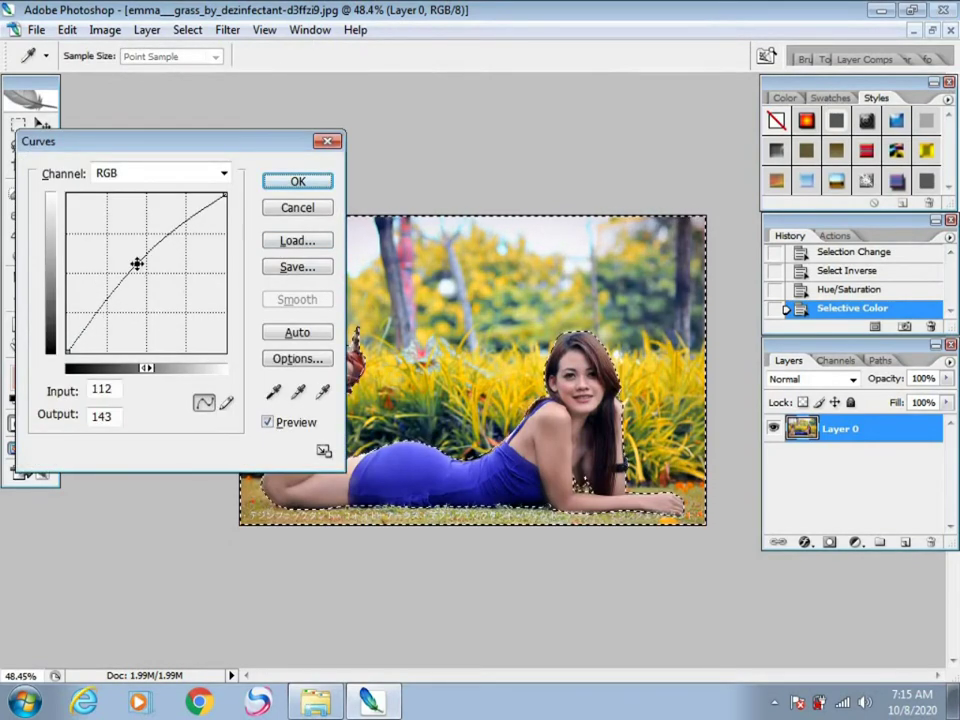
{"action": "left_click", "coordinate": [290, 186]}
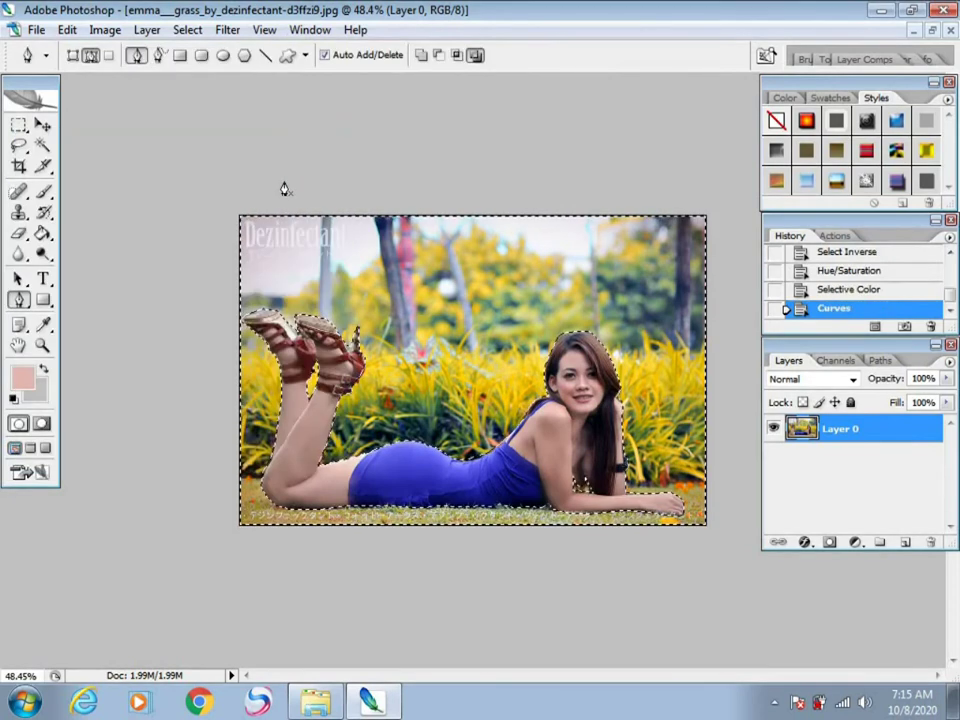
- Invert the selection so that the woman is selected instead of the background
{"action": "scroll", "coordinate": [443, 283], "scroll_direction": "down", "scroll_amount": 3}
{"action": "scroll", "coordinate": [432, 419], "scroll_direction": "up", "scroll_amount": 1}
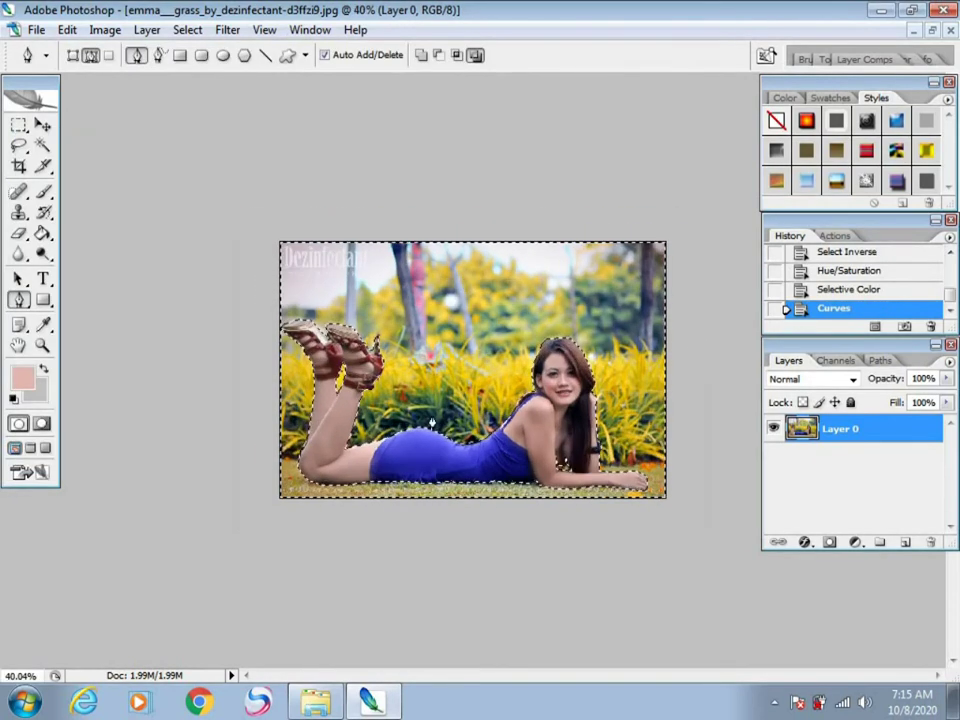
{"action": "left_click", "coordinate": [190, 30]}
{"action": "left_click", "coordinate": [204, 103]}
{"action": "scroll", "coordinate": [426, 200], "scroll_direction": "up", "scroll_amount": 2}
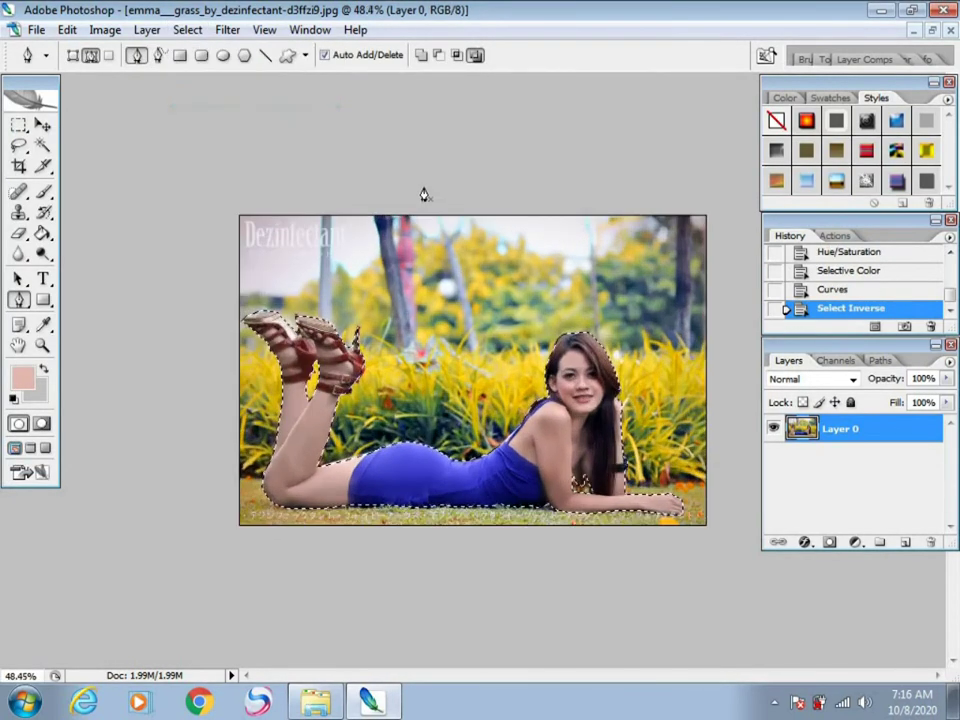
- Apply a Hue/Saturation adjustment to the selected woman, raising the Master saturation
{"action": "key", "text": "ctrl+u"}
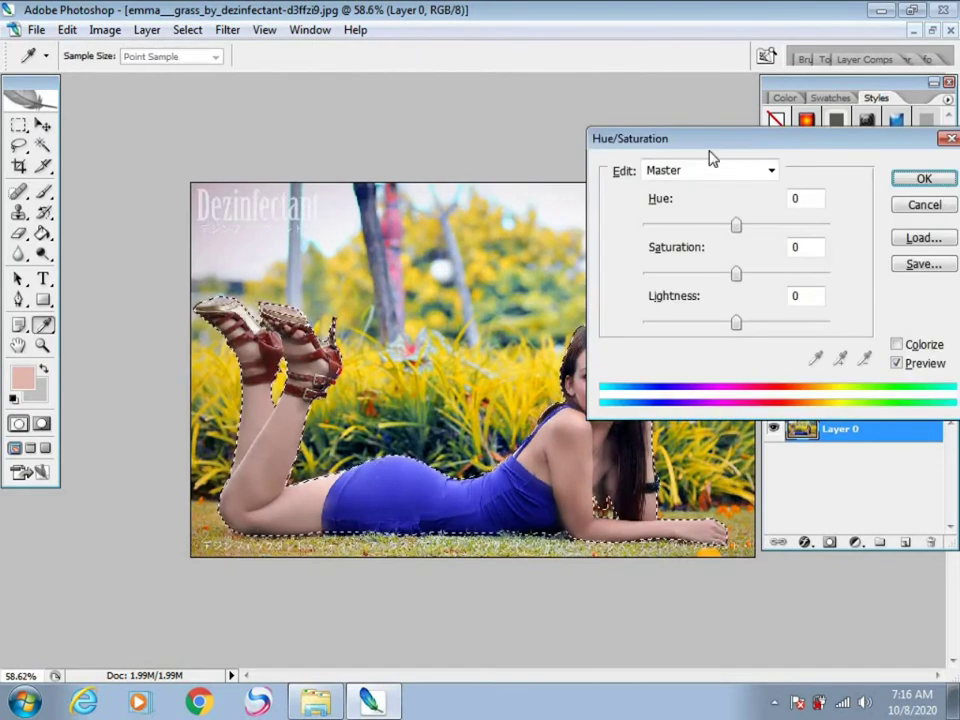
{"action": "left_click_drag", "start_coordinate": [786, 146], "coordinate": [923, 129]}
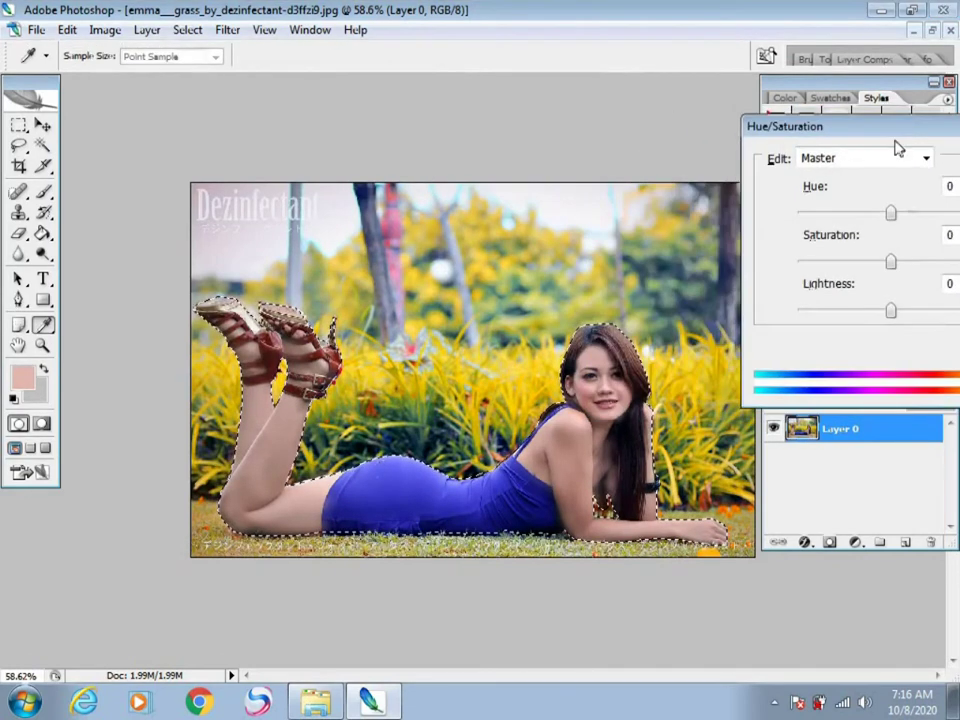
{"action": "left_click", "coordinate": [908, 262]}
{"action": "scroll", "coordinate": [908, 262], "scroll_direction": "up", "scroll_amount": 18}
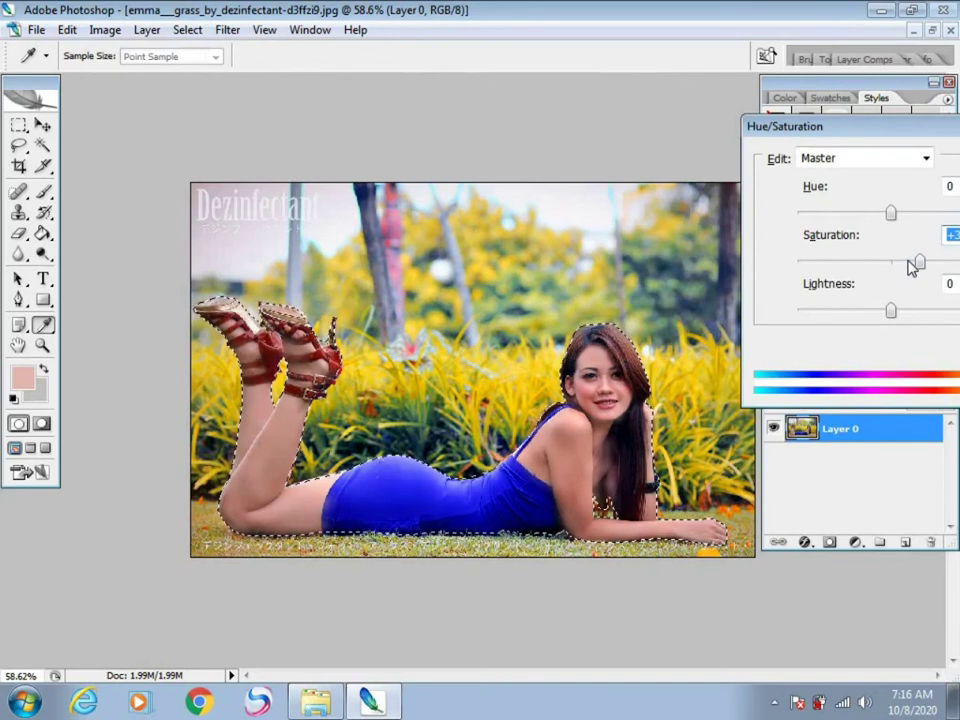
{"action": "scroll", "coordinate": [910, 266], "scroll_direction": "up", "scroll_amount": 5}
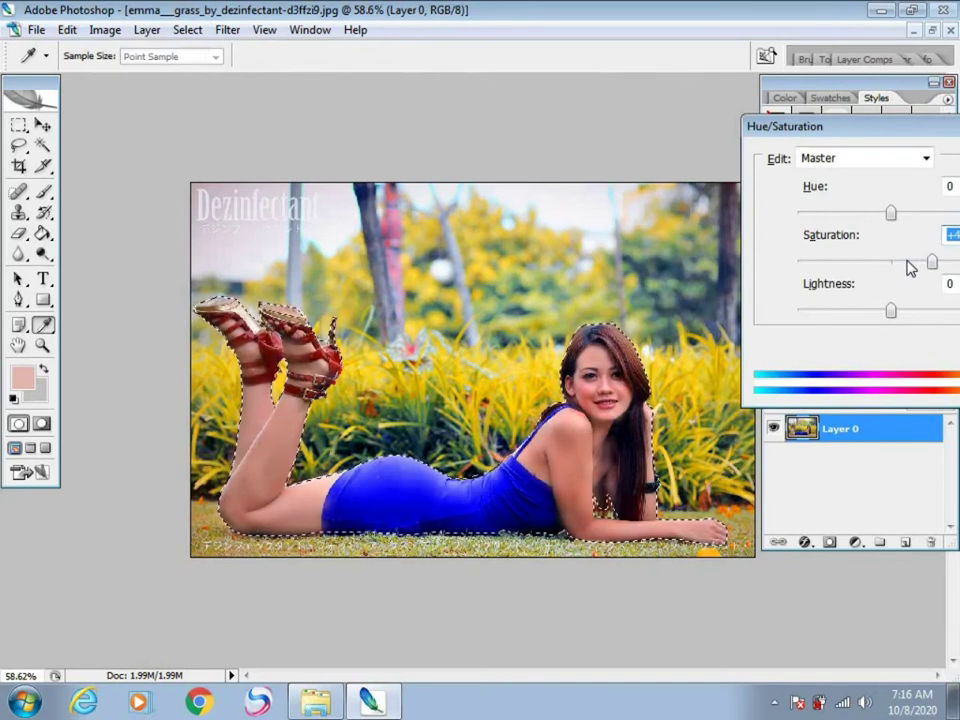
{"action": "left_click_drag", "start_coordinate": [889, 126], "coordinate": [569, 136]}
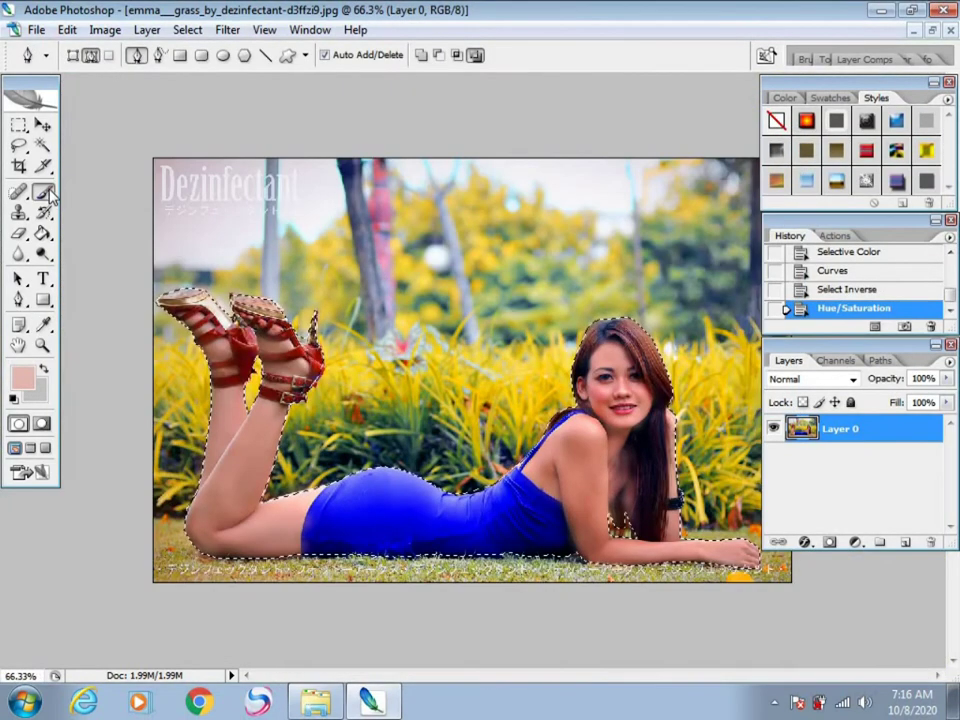
- Paint a sampled skin tone over the woman's face, shoulder and arm with a soft 45 px brush at 31% opacity and 43% flow
{"action": "left_click", "coordinate": [43, 191]}
{"action": "right_click", "coordinate": [381, 228]}
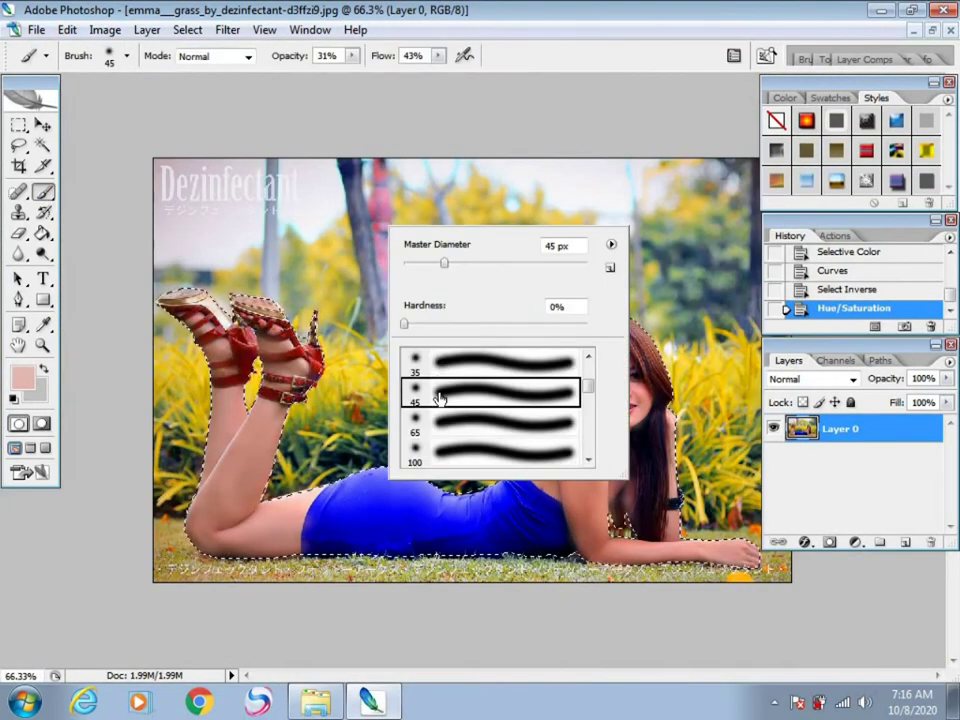
{"action": "left_click", "coordinate": [591, 500]}
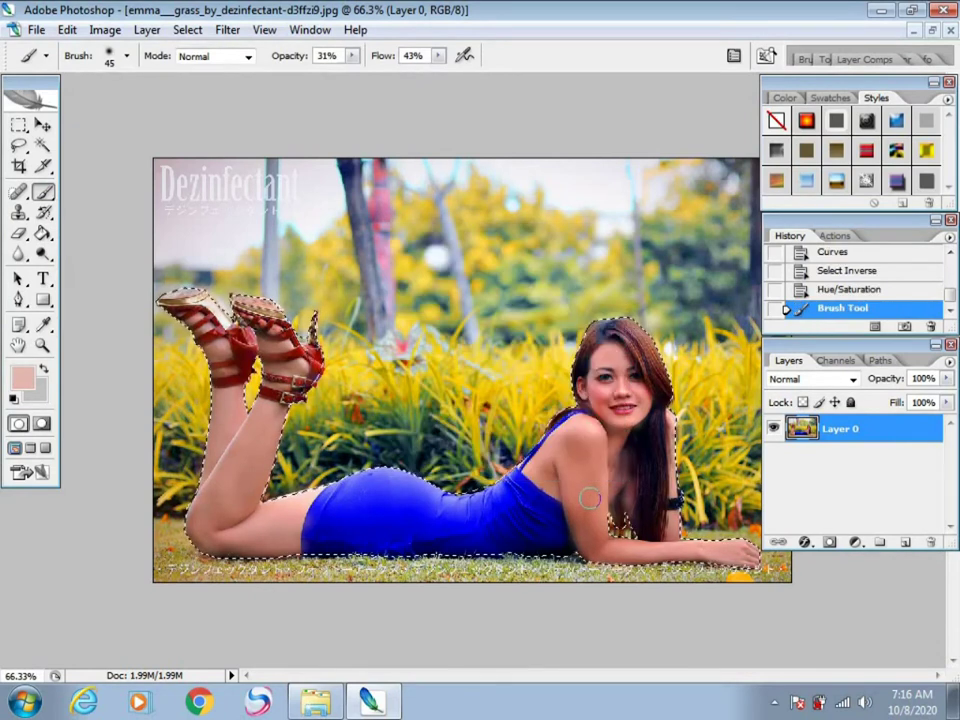
{"action": "left_click", "coordinate": [592, 432], "text": "alt"}
{"action": "scroll", "coordinate": [652, 470], "scroll_direction": "up", "scroll_amount": 3}
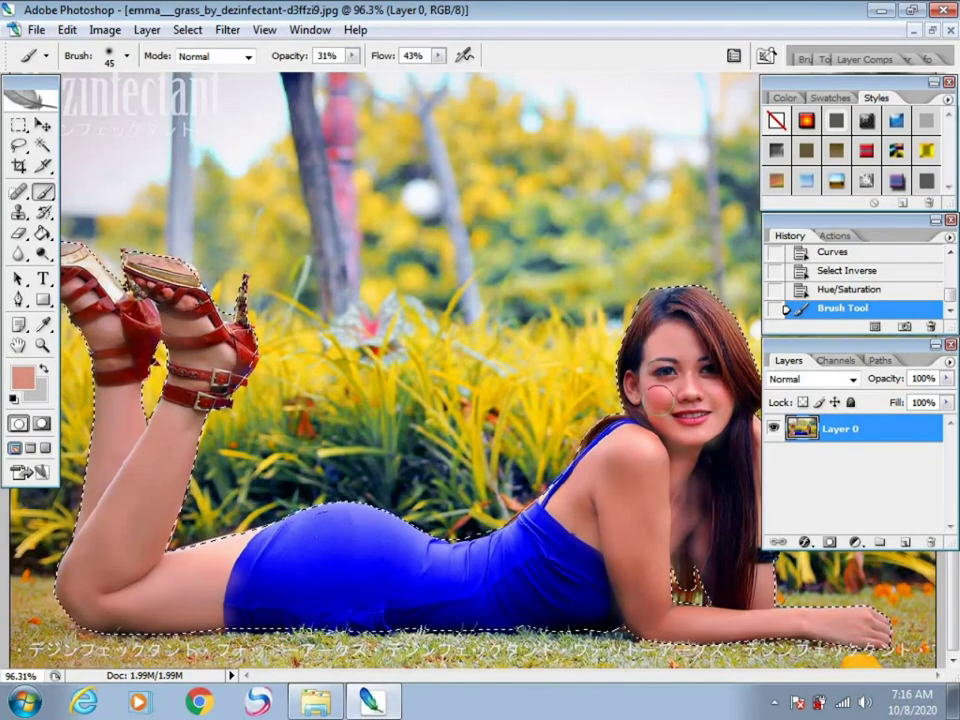
{"action": "left_click", "coordinate": [656, 457]}
{"action": "left_click", "coordinate": [673, 531]}
{"action": "left_click", "coordinate": [684, 502]}
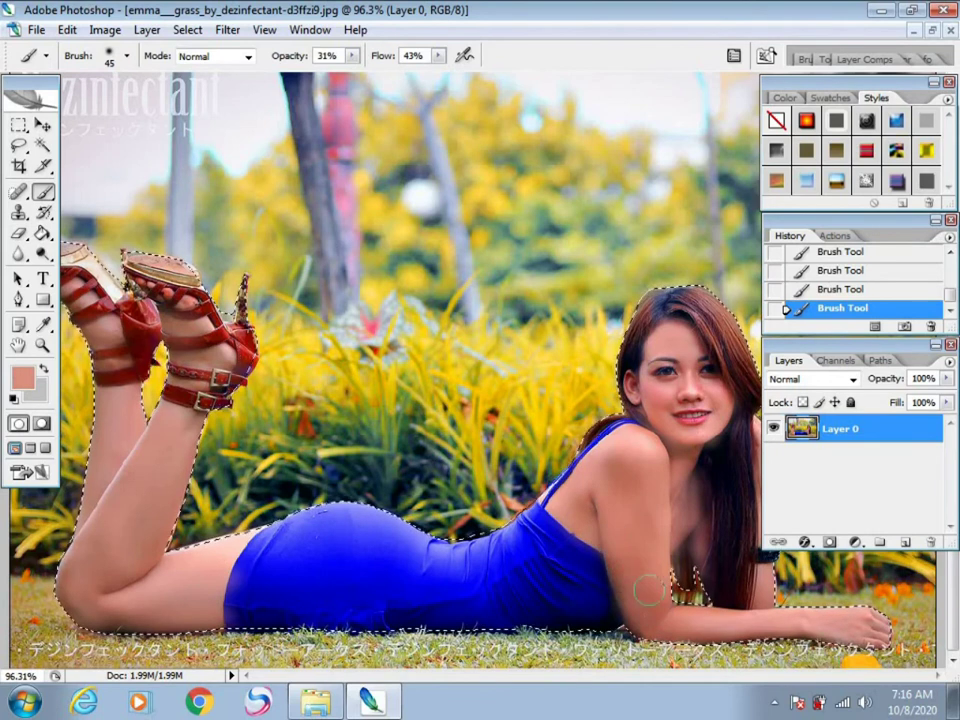
{"action": "scroll", "coordinate": [630, 608], "scroll_direction": "down", "scroll_amount": 7}
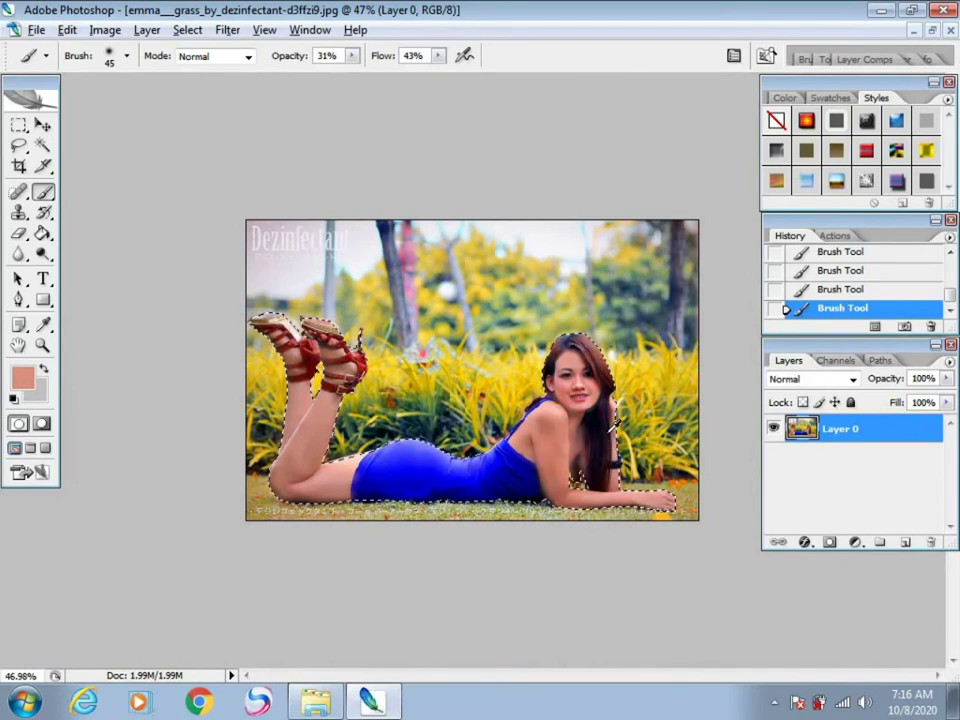
- Recolor the blue dress with Selective Color, setting Blues to Cyan -100%, Magenta +100%, Yellow +100% and Black +100%
{"action": "key", "text": "alt+i"}
{"action": "key", "text": "a"}
{"action": "key", "text": "s"}
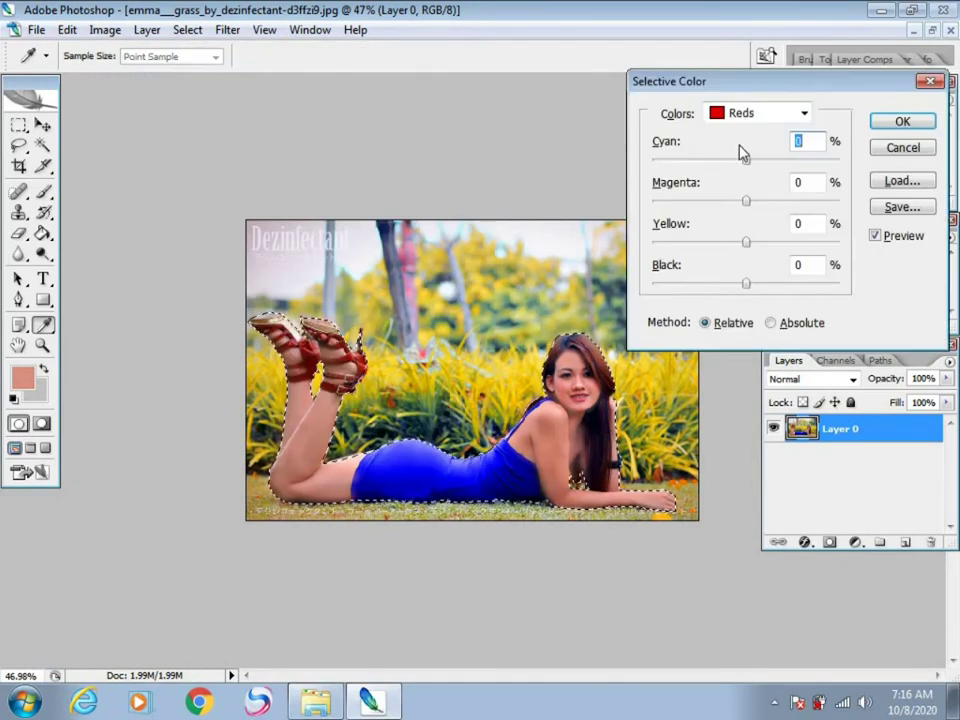
{"action": "left_click", "coordinate": [752, 113]}
{"action": "left_click", "coordinate": [745, 201]}
{"action": "left_click_drag", "start_coordinate": [744, 160], "coordinate": [622, 190]}
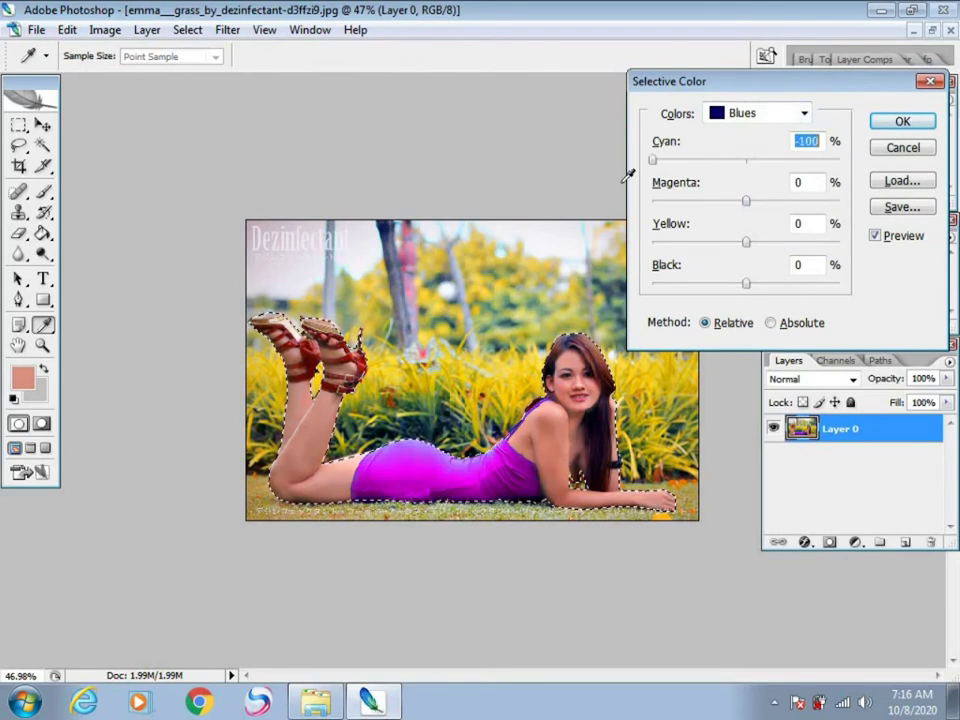
{"action": "left_click_drag", "start_coordinate": [890, 219], "coordinate": [632, 235]}
{"action": "left_click_drag", "start_coordinate": [745, 203], "coordinate": [884, 231]}
{"action": "left_click_drag", "start_coordinate": [746, 242], "coordinate": [659, 256]}
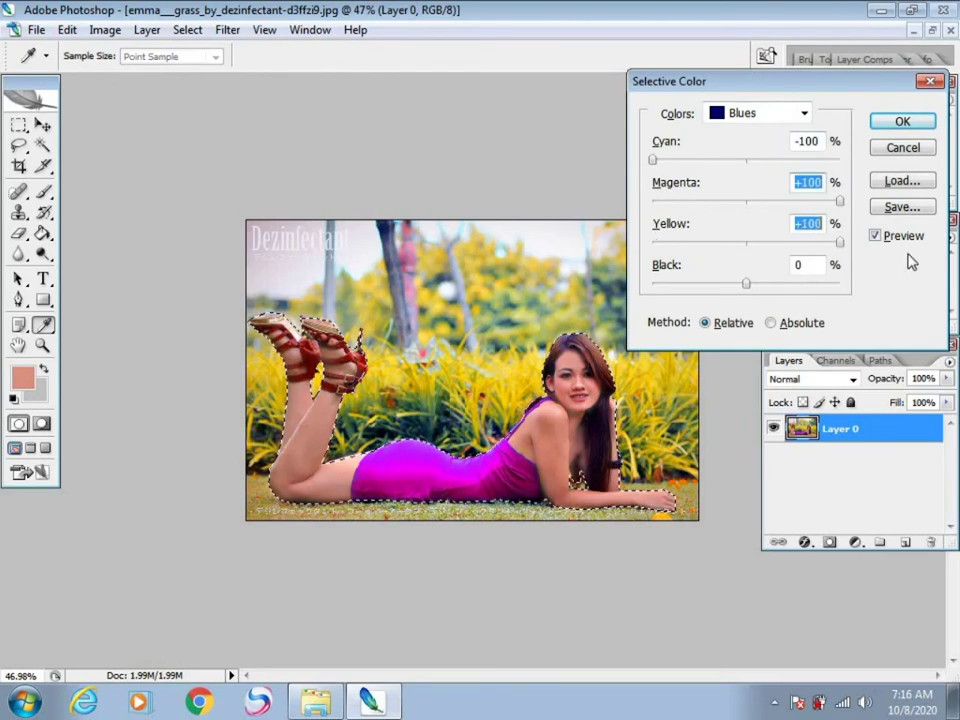
{"action": "left_click_drag", "start_coordinate": [748, 283], "coordinate": [846, 317]}
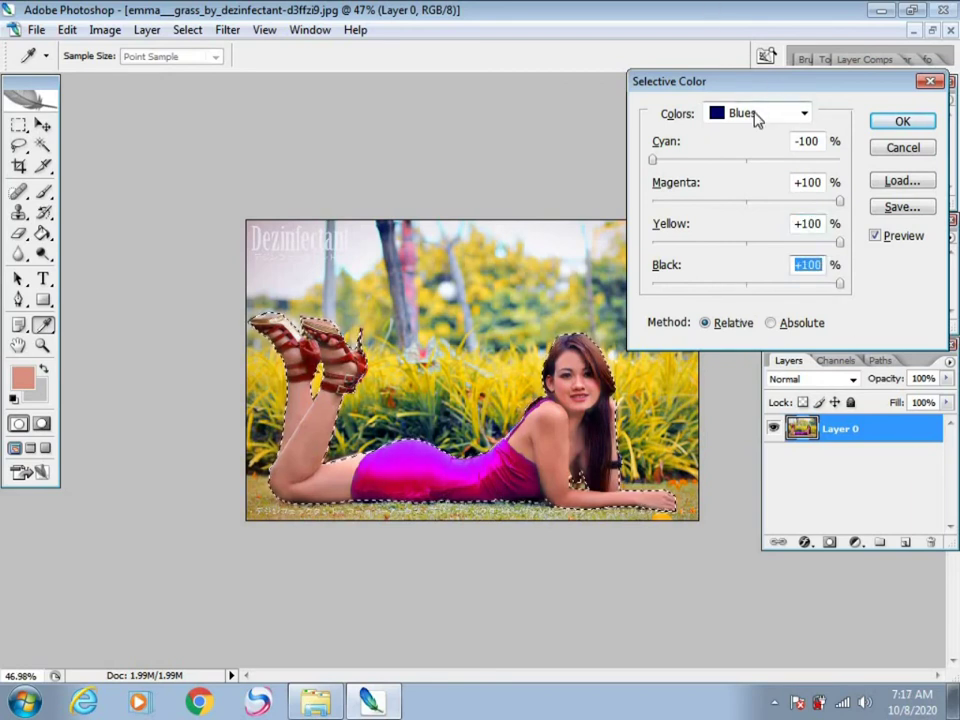
{"action": "left_click", "coordinate": [896, 124]}
- Brighten the selected woman with an RGB Curves adjustment, raising the midtones from input 118 to output 141
{"action": "key", "text": "ctrl+m"}
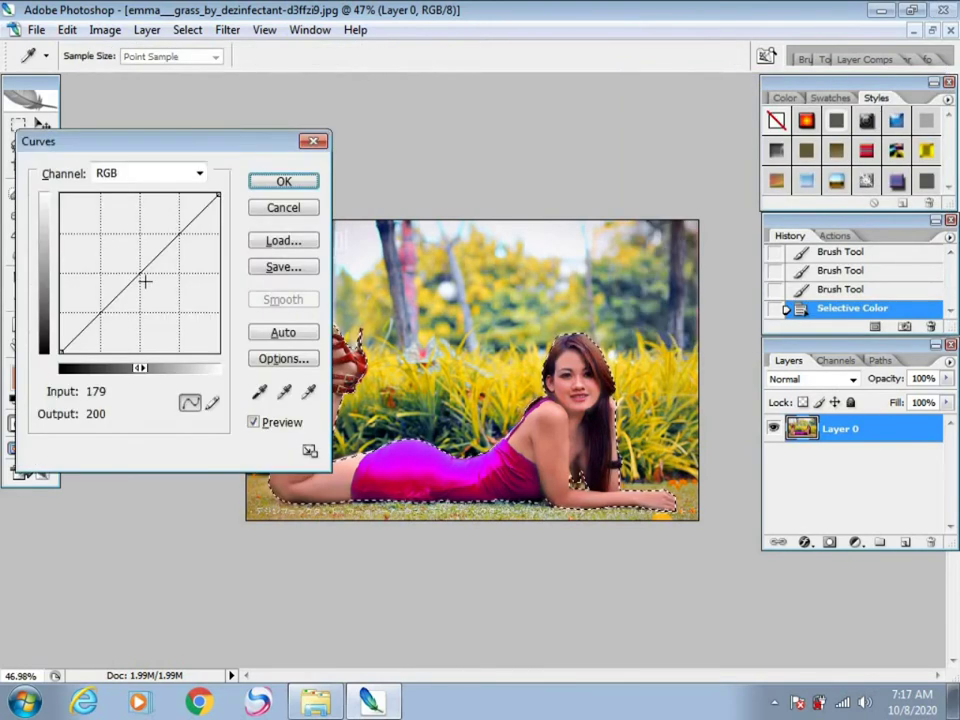
{"action": "left_click", "coordinate": [134, 264]}
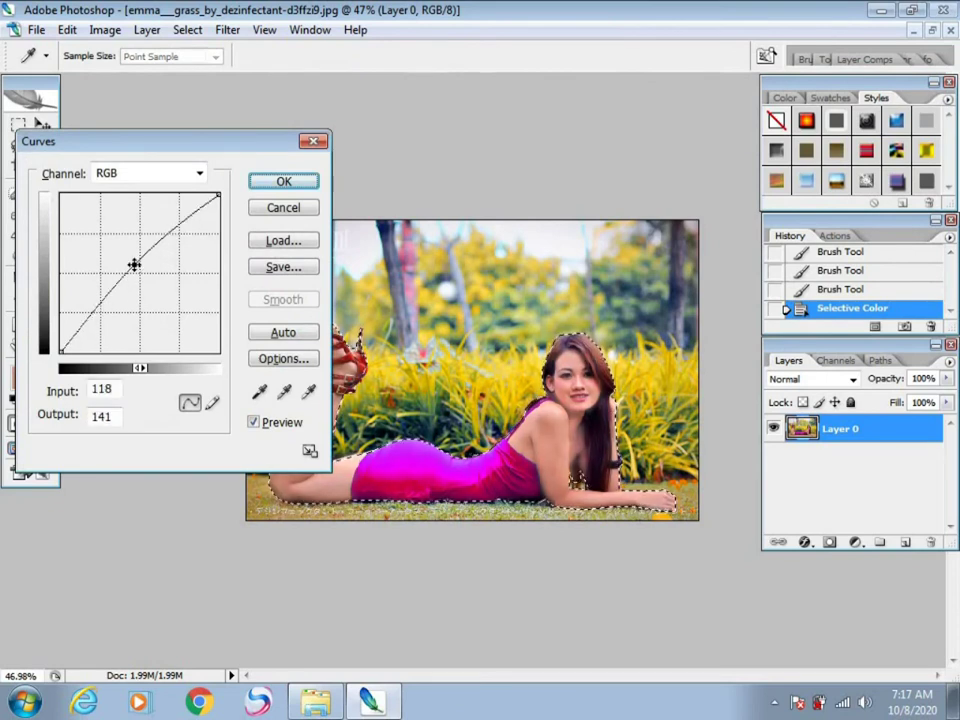
{"action": "left_click", "coordinate": [284, 183]}
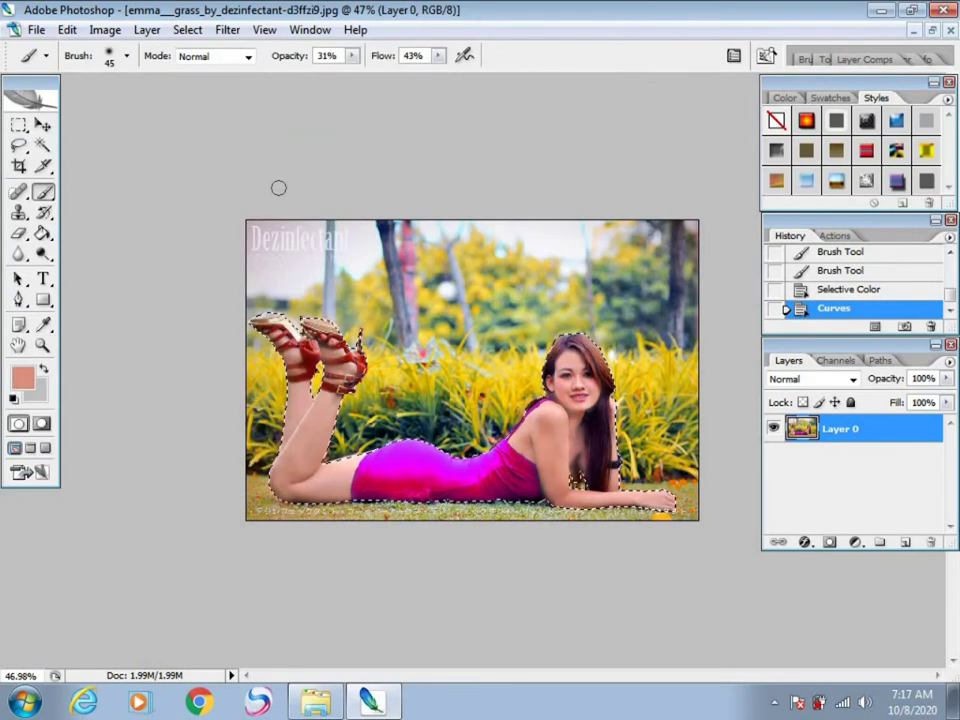
- Deepen the woman's dark tones with Selective Color, setting Cyan, Magenta, Yellow and Black to +100% for Blacks
{"action": "key", "text": "alt+i"}
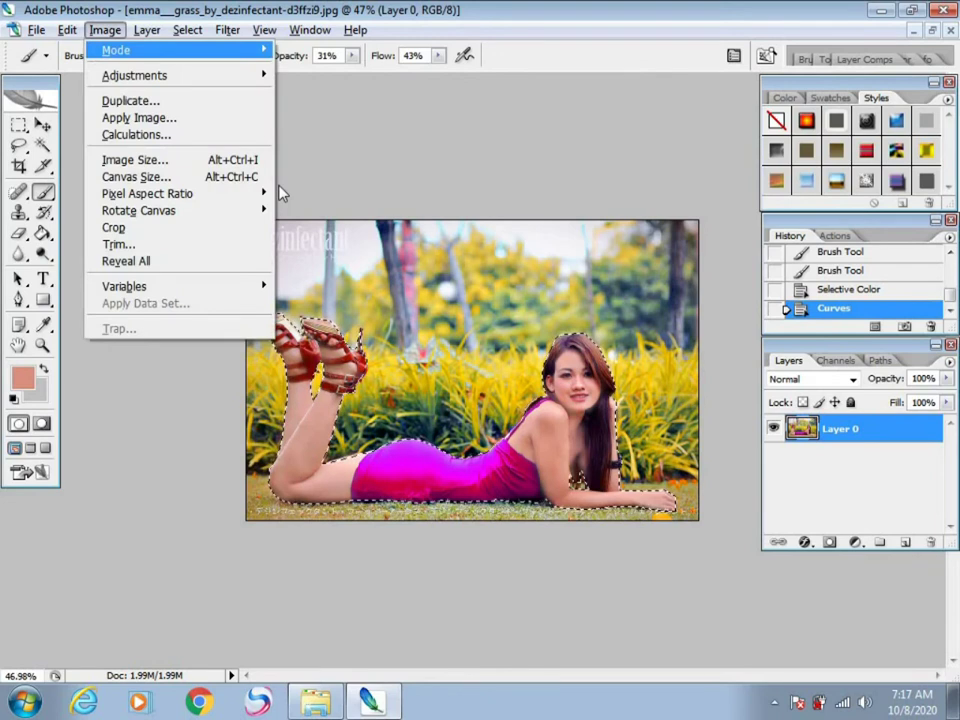
{"action": "key", "text": "a"}
{"action": "key", "text": "s"}
{"action": "left_click", "coordinate": [739, 118]}
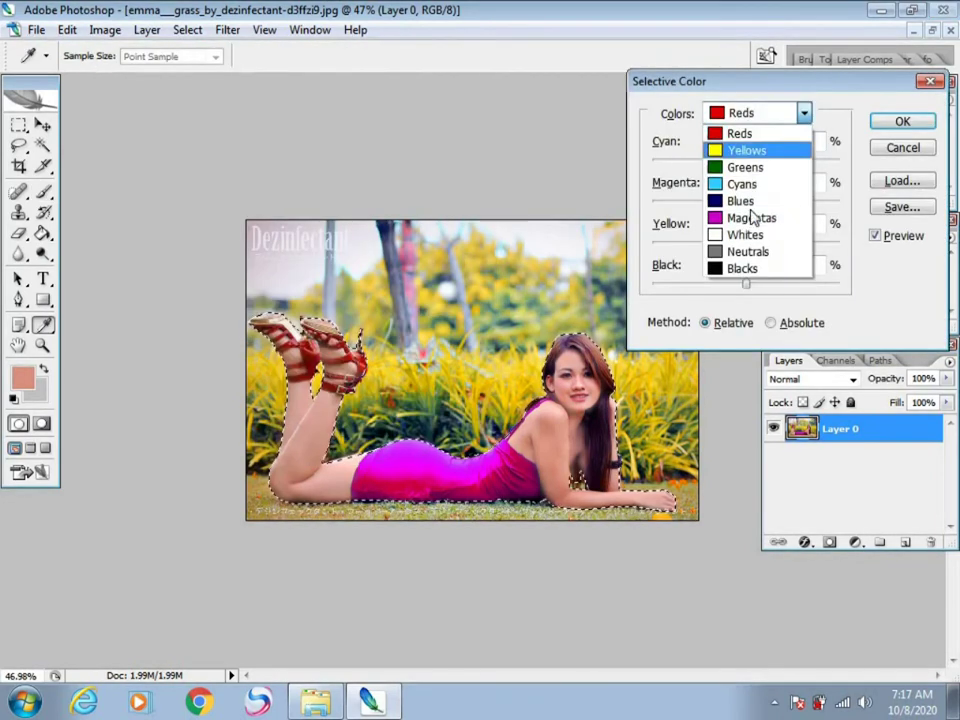
{"action": "left_click", "coordinate": [755, 270]}
{"action": "left_click_drag", "start_coordinate": [746, 285], "coordinate": [884, 295]}
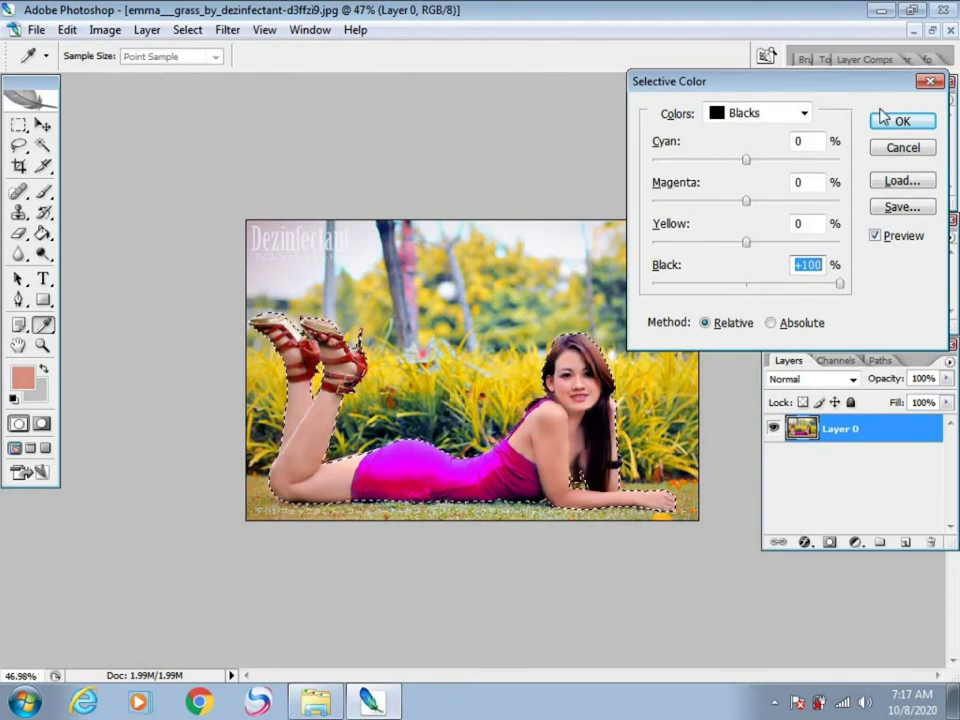
{"action": "left_click_drag", "start_coordinate": [745, 160], "coordinate": [700, 170]}
{"action": "left_click_drag", "start_coordinate": [905, 195], "coordinate": [902, 197]}
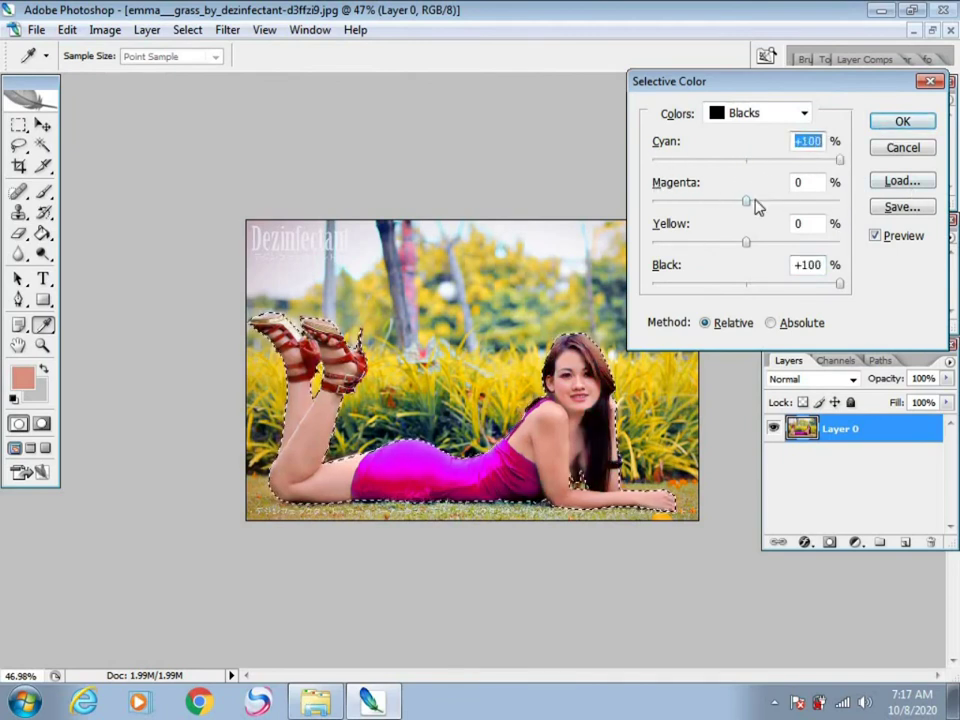
{"action": "left_click_drag", "start_coordinate": [745, 201], "coordinate": [848, 203]}
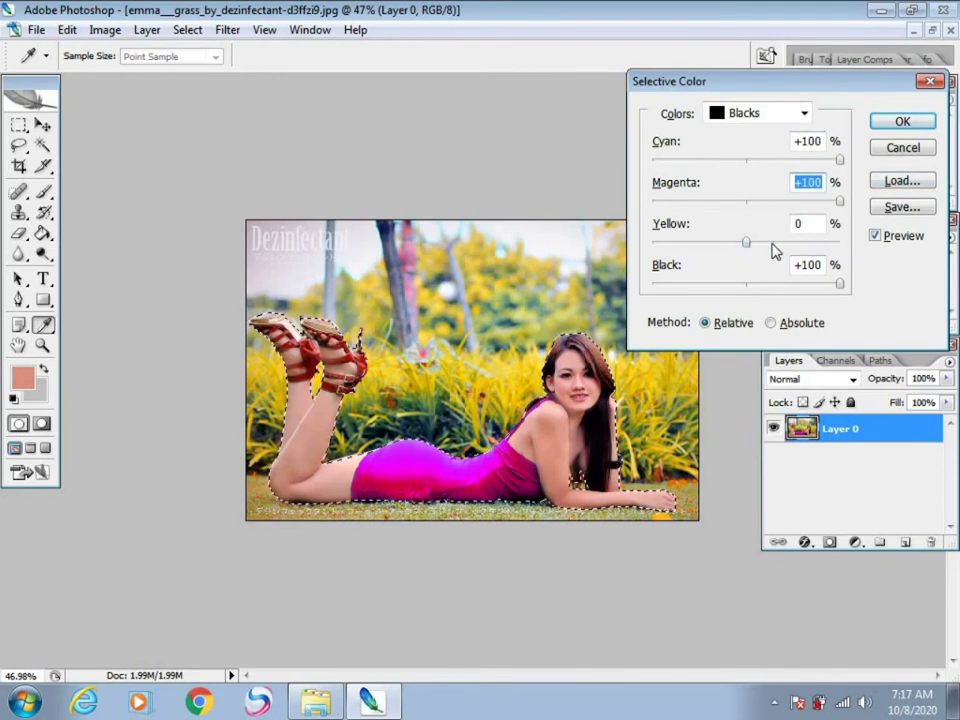
{"action": "left_click_drag", "start_coordinate": [750, 248], "coordinate": [915, 259]}
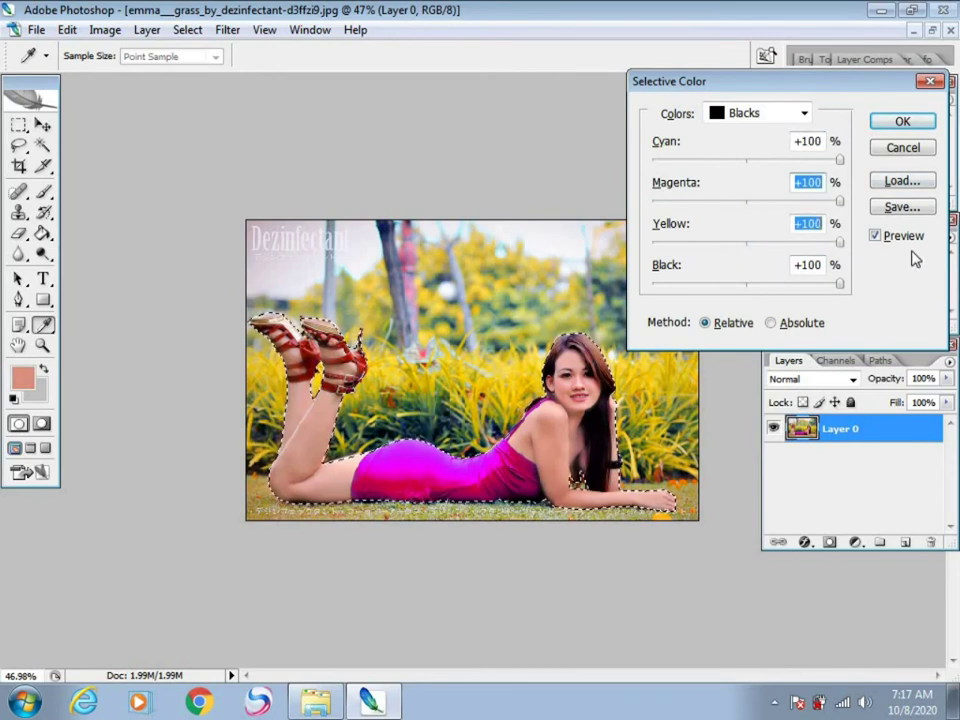
{"action": "left_click", "coordinate": [887, 124]}
{"action": "key", "text": "b"}
{"action": "scroll", "coordinate": [699, 239], "scroll_direction": "down", "scroll_amount": 2}
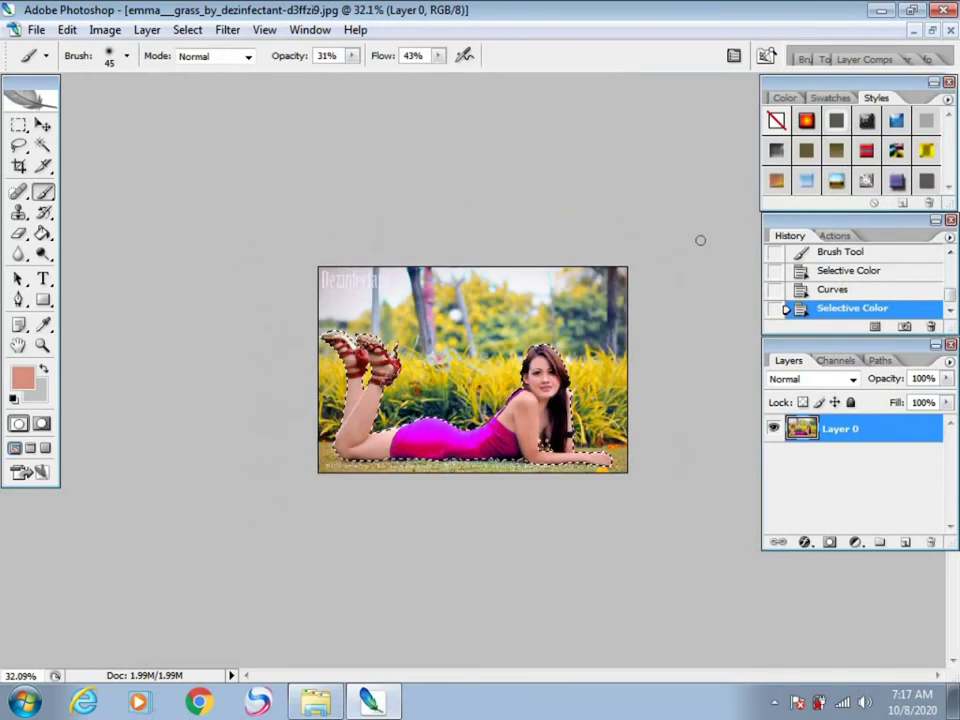
{"action": "scroll", "coordinate": [699, 239], "scroll_direction": "up", "scroll_amount": 1}
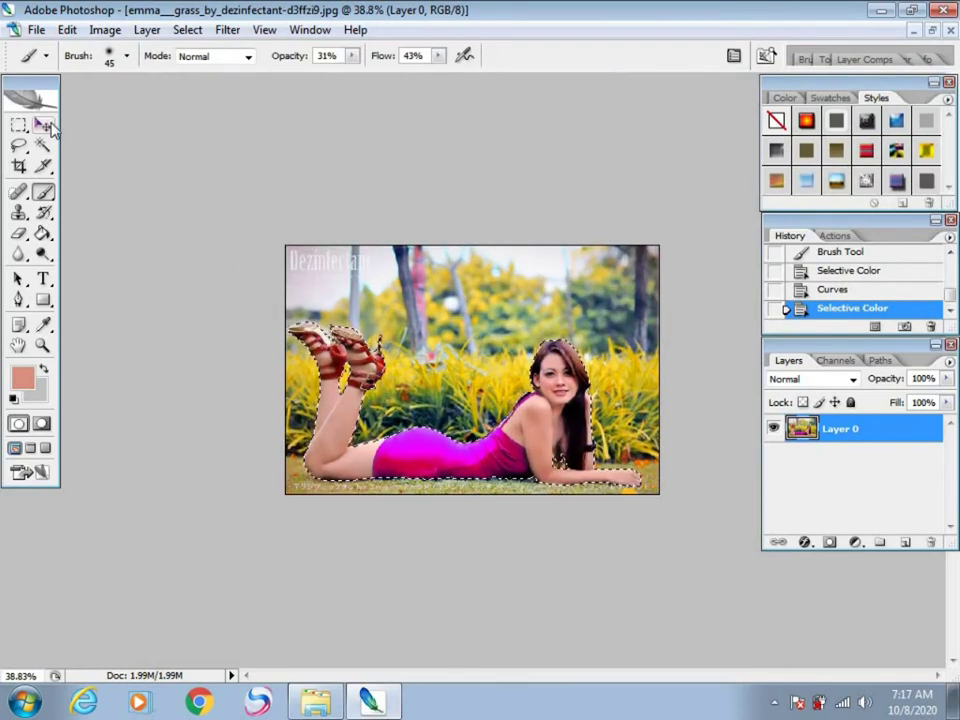
- Invert the selection to the background, blur it with a 4-pixel Box Blur, and deselect
{"action": "left_click", "coordinate": [188, 30]}
{"action": "left_click", "coordinate": [206, 99]}
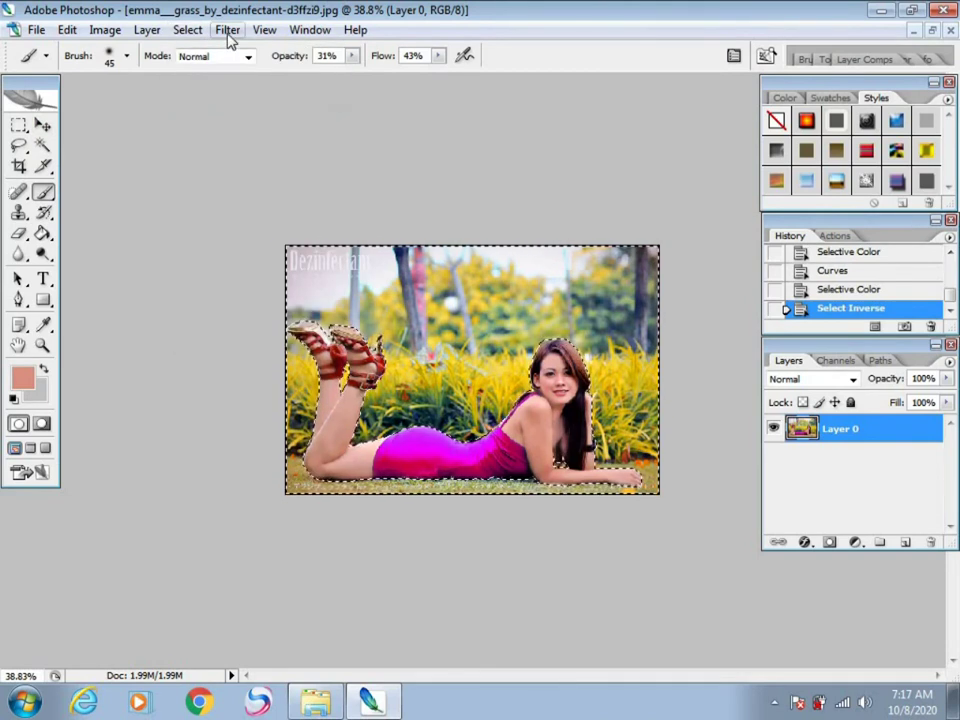
{"action": "left_click", "coordinate": [228, 31]}
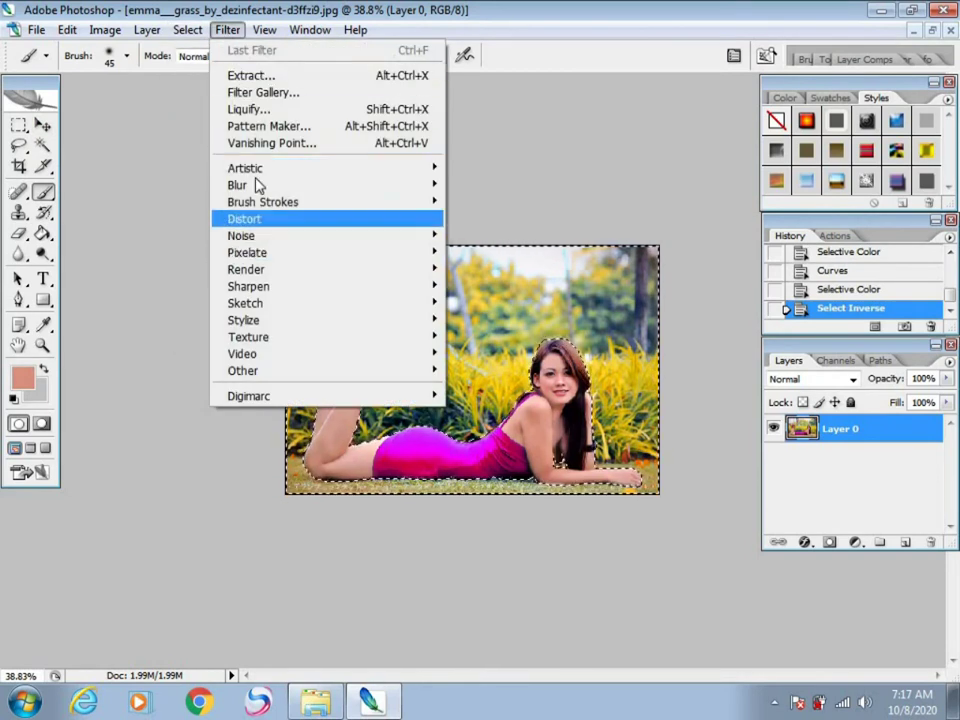
{"action": "mouse_move", "coordinate": [245, 185]}
{"action": "left_click", "coordinate": [510, 238]}
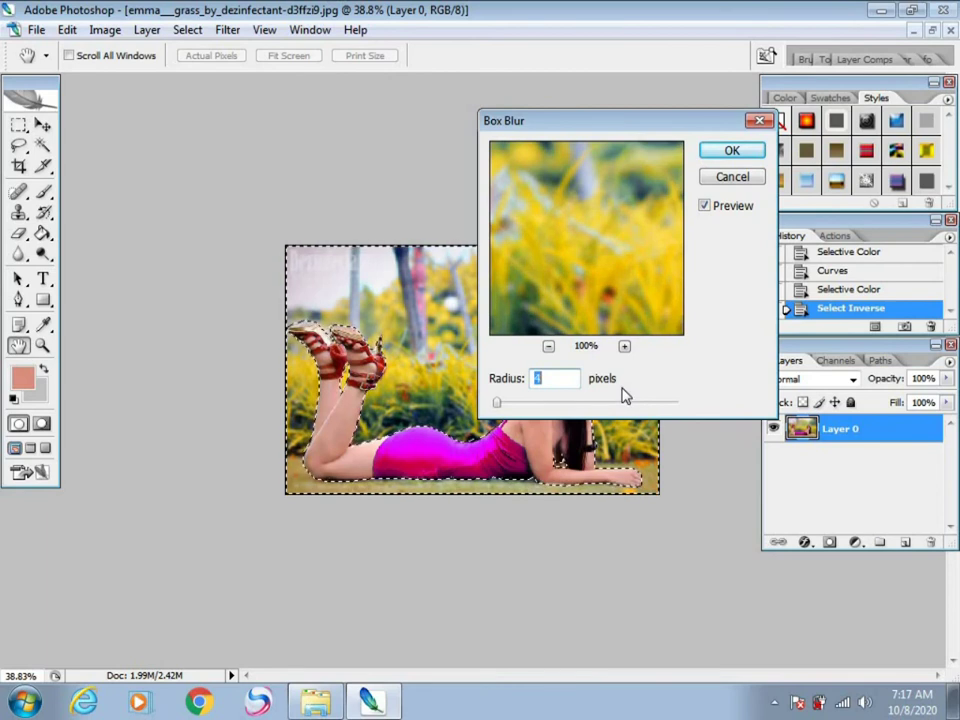
{"action": "left_click", "coordinate": [705, 150]}
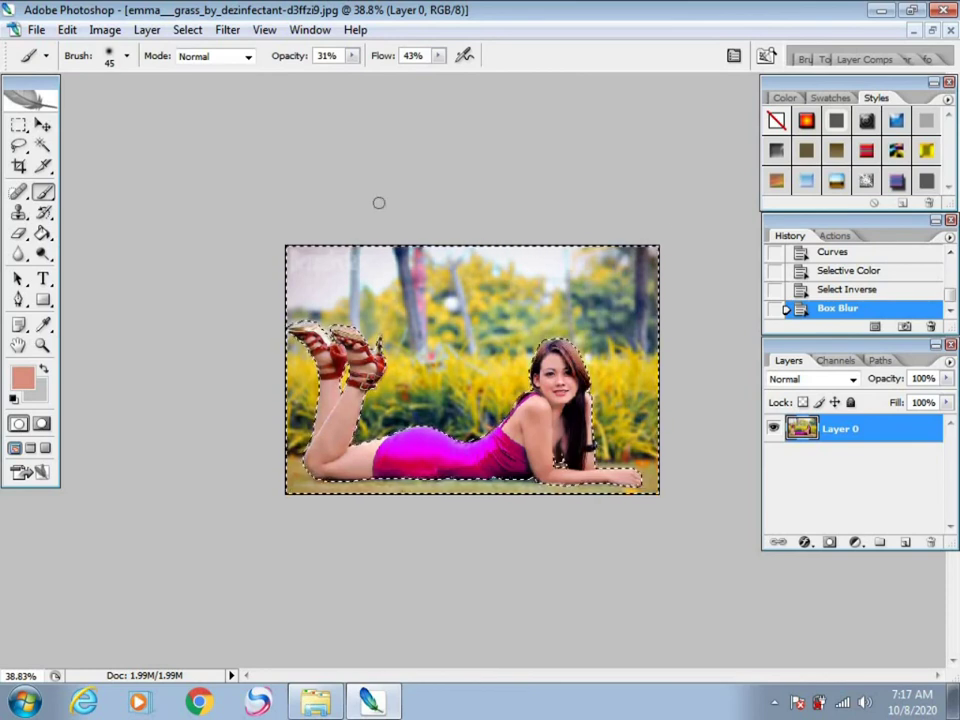
{"action": "left_click", "coordinate": [50, 126]}
{"action": "left_click", "coordinate": [19, 166]}
{"action": "key", "text": "ctrl+d"}
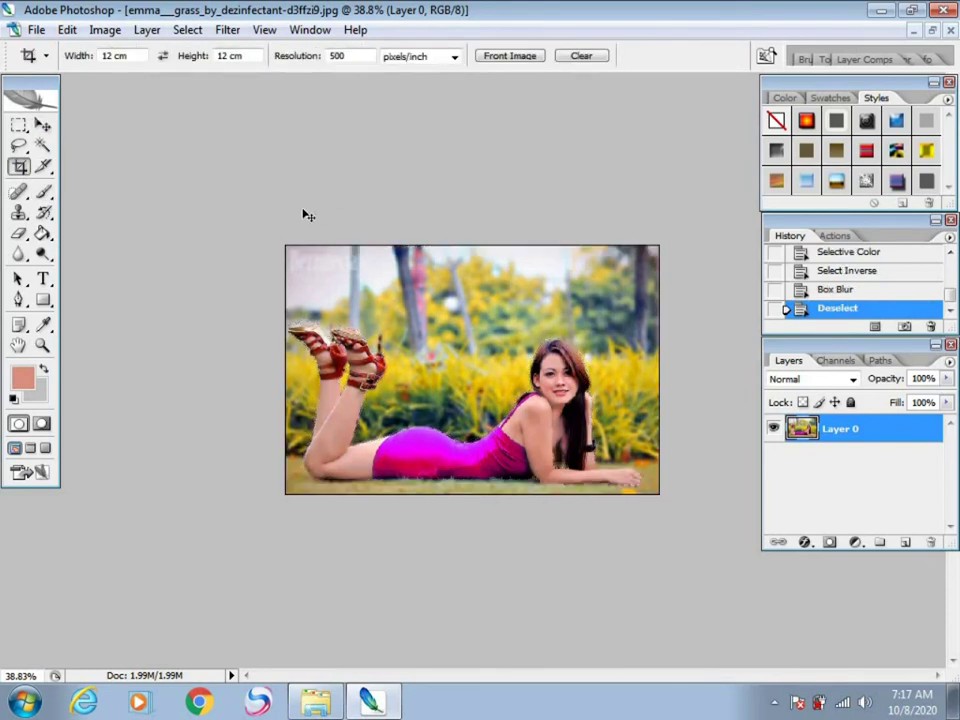
- Boost the whole photo's colors with Hue/Saturation, setting the Master Saturation to +11
{"action": "key", "text": "ctrl+u"}
{"action": "left_click_drag", "start_coordinate": [516, 140], "coordinate": [777, 146]}
{"action": "left_click", "coordinate": [844, 277]}
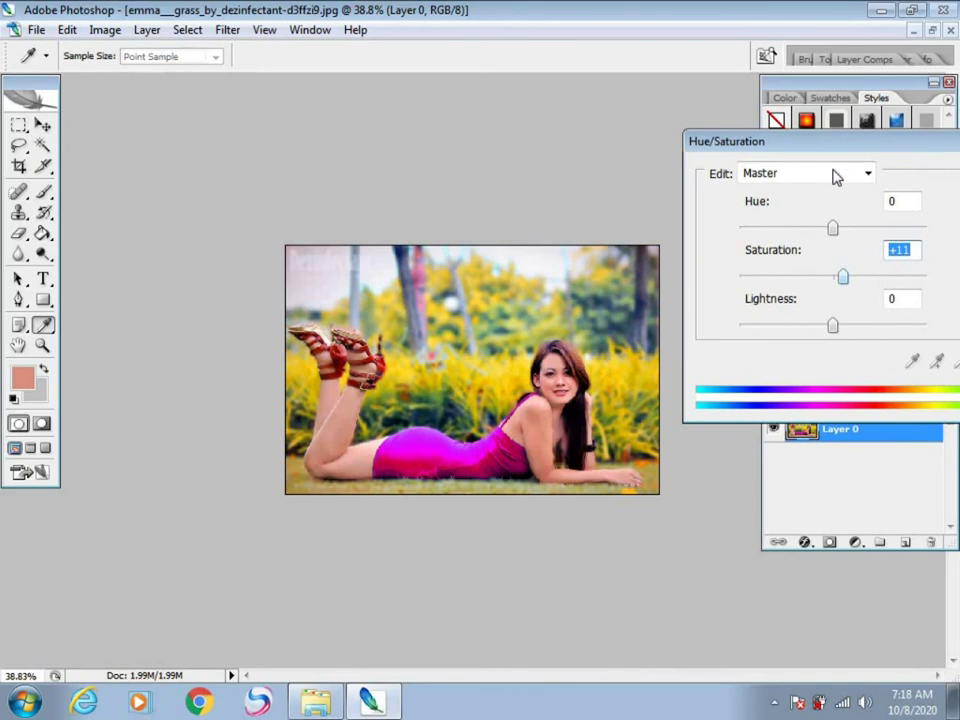
{"action": "left_click_drag", "start_coordinate": [801, 147], "coordinate": [669, 165]}
{"action": "left_click", "coordinate": [881, 201]}
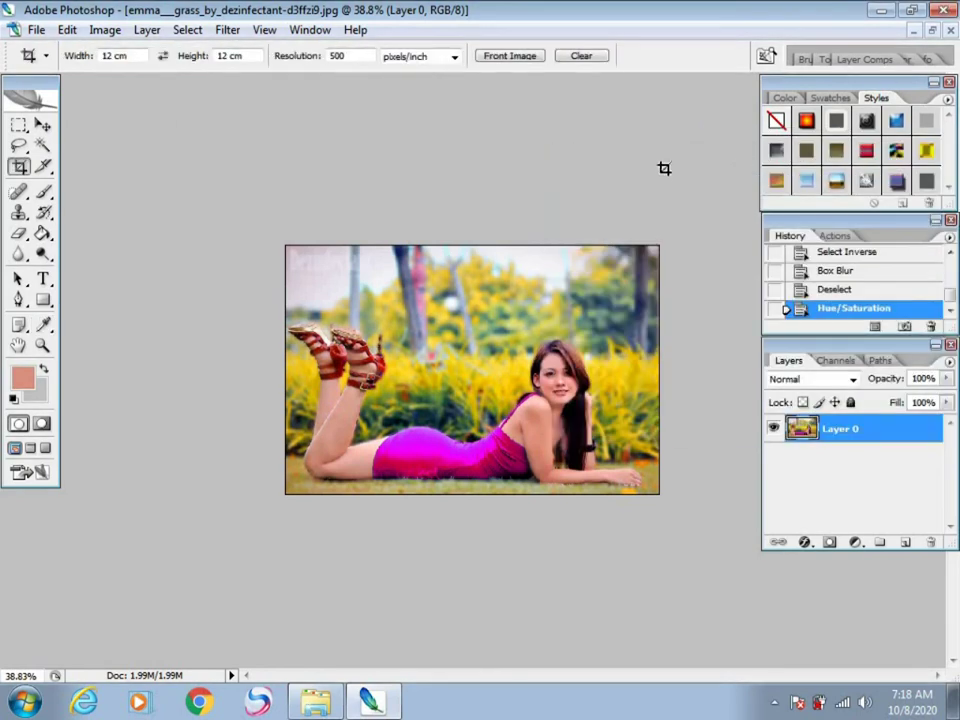
- Scale the photo layer down slightly around its center with Free Transform, leaving a thin margin along the canvas edges
{"action": "scroll", "coordinate": [660, 172], "scroll_direction": "down", "scroll_amount": 4}
{"action": "scroll", "coordinate": [660, 172], "scroll_direction": "up", "scroll_amount": 3}
{"action": "key", "text": "v"}
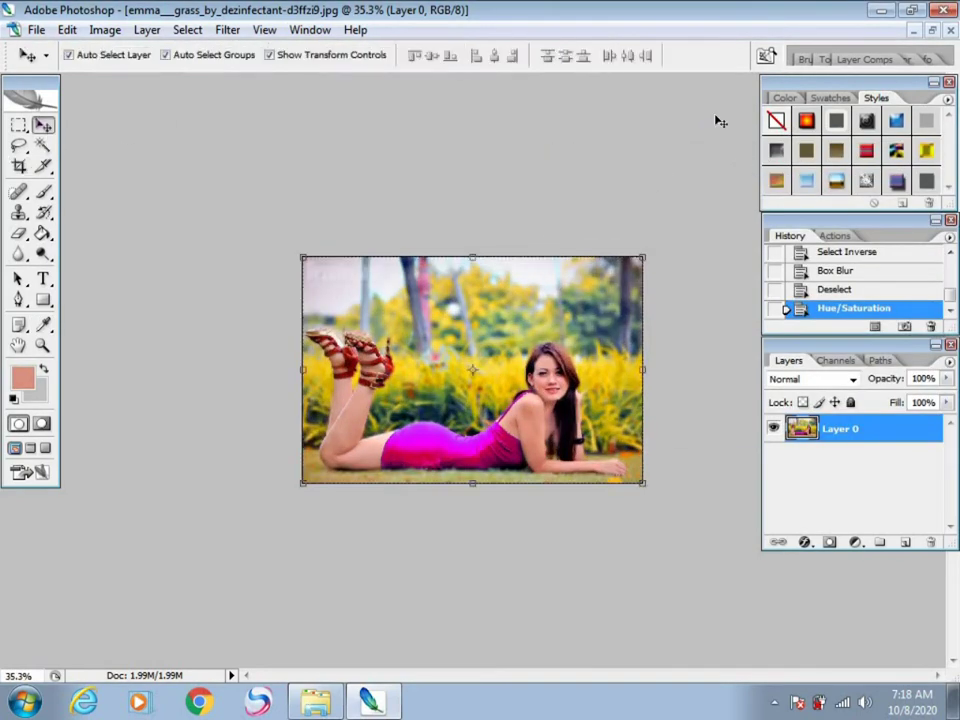
{"action": "key", "text": "ctrl+t"}
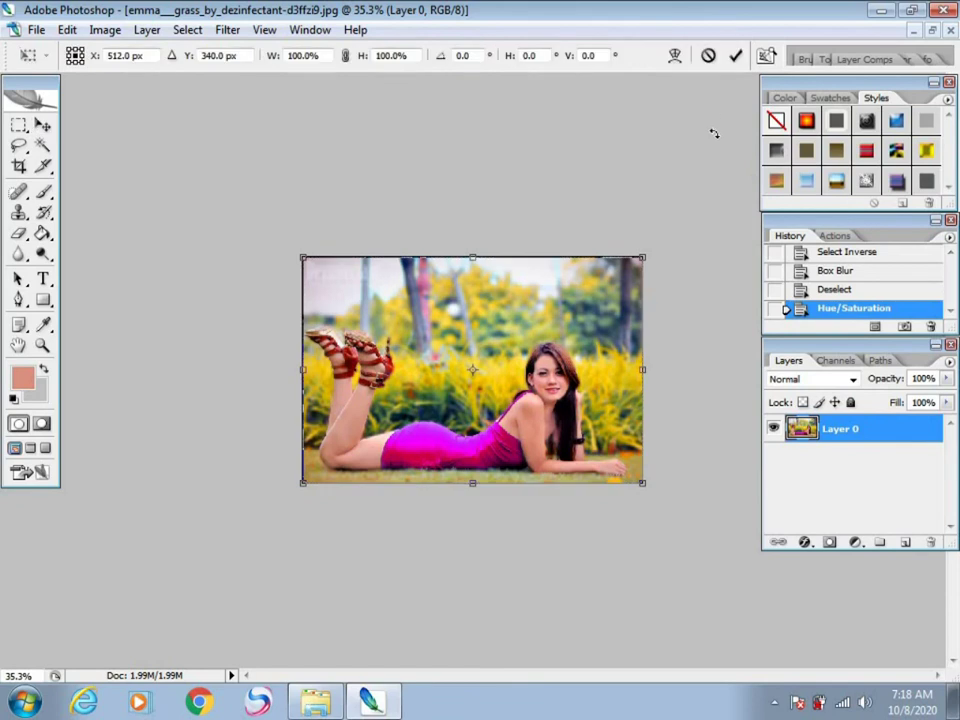
{"action": "left_click_drag", "start_coordinate": [644, 255], "coordinate": [645, 257]}
{"action": "key", "text": "Return"}
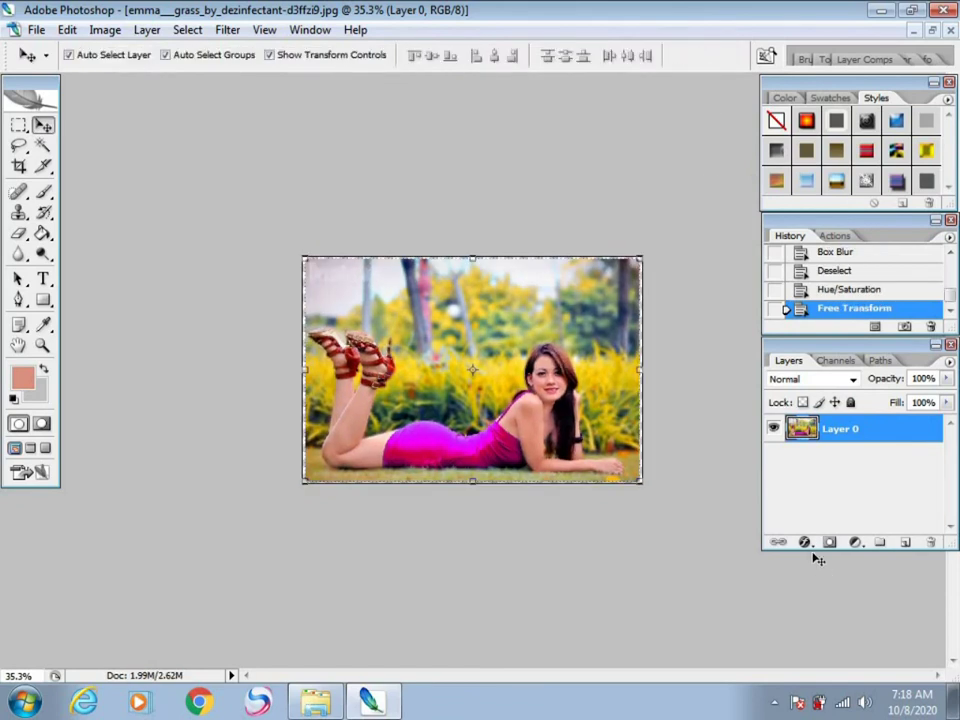
- Add a thicker Stroke layer style to the photo layer, positioned Outside at 100% opacity
{"action": "left_click", "coordinate": [806, 543]}
{"action": "left_click", "coordinate": [808, 527]}
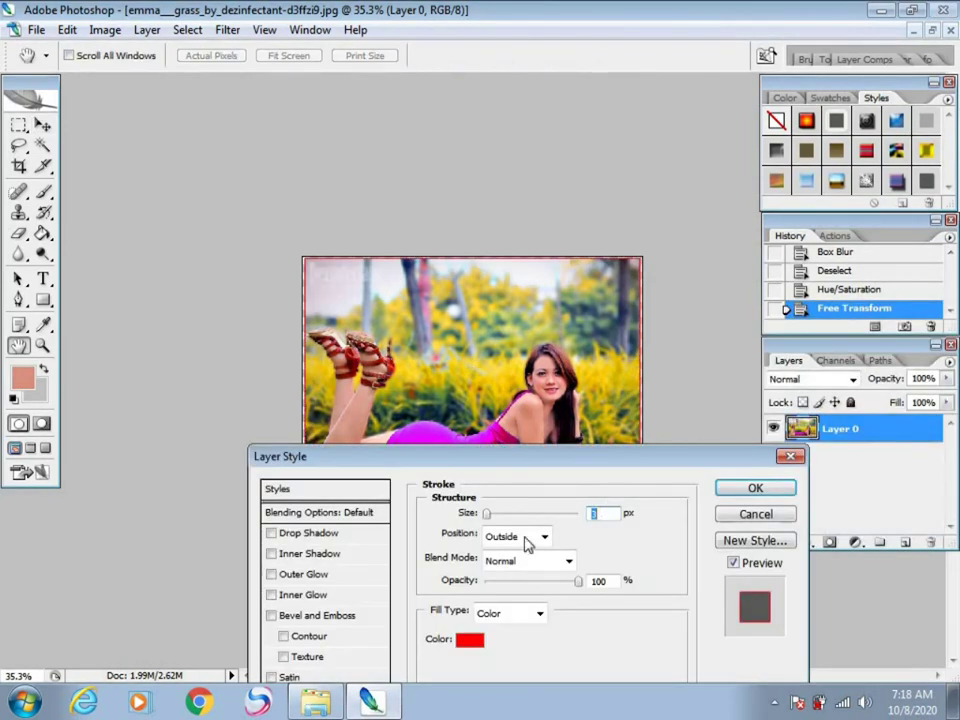
{"action": "left_click", "coordinate": [502, 514]}
{"action": "left_click_drag", "start_coordinate": [505, 467], "coordinate": [907, 286]}
- Try white and red for the photo's stroke, settle on bright yellow, and apply the layer style
{"action": "left_click", "coordinate": [872, 460]}
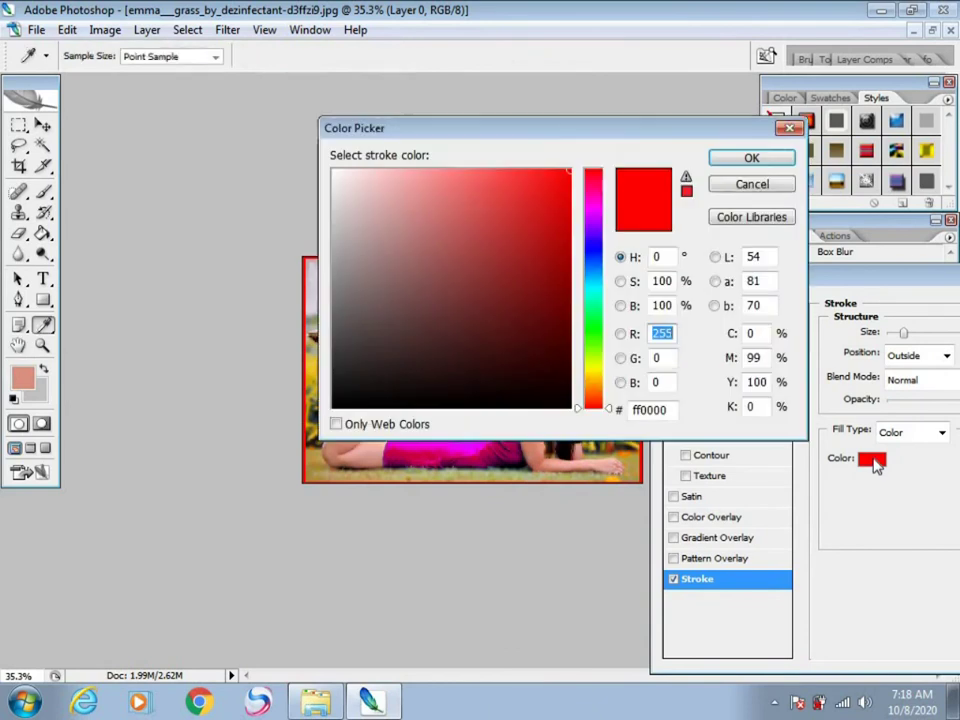
{"action": "left_click_drag", "start_coordinate": [557, 134], "coordinate": [889, 88]}
{"action": "left_click", "coordinate": [664, 128]}
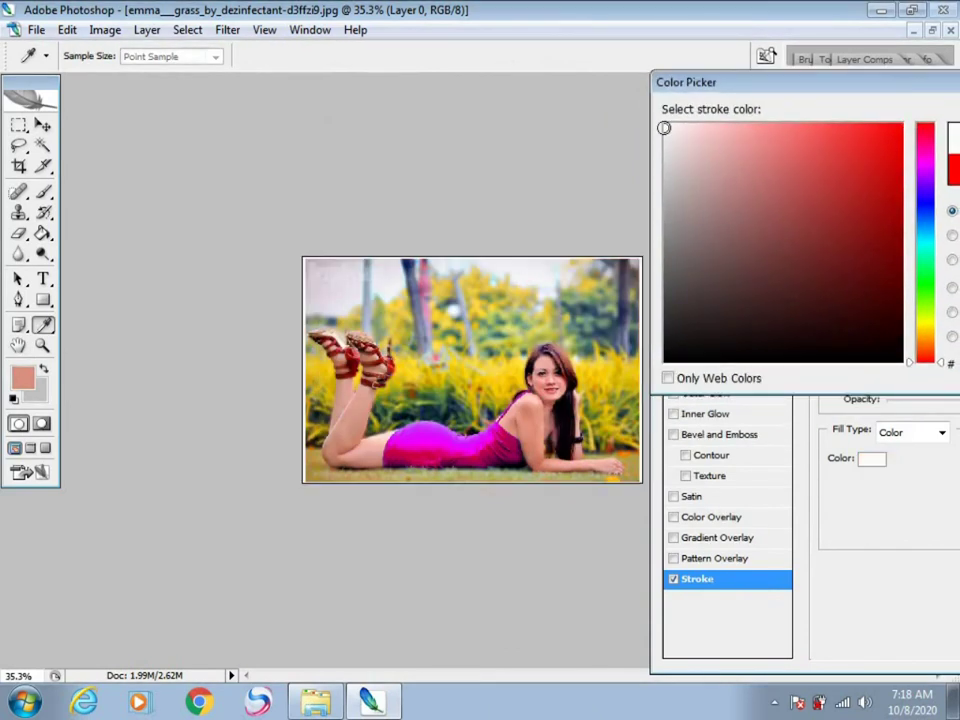
{"action": "left_click", "coordinate": [895, 129]}
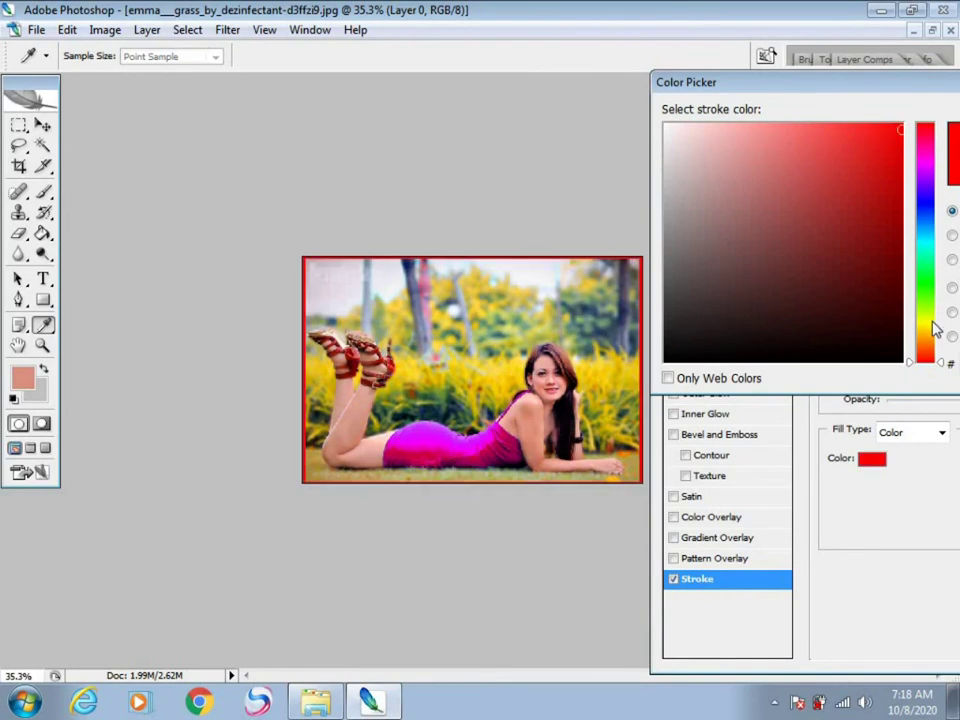
{"action": "left_click", "coordinate": [933, 324]}
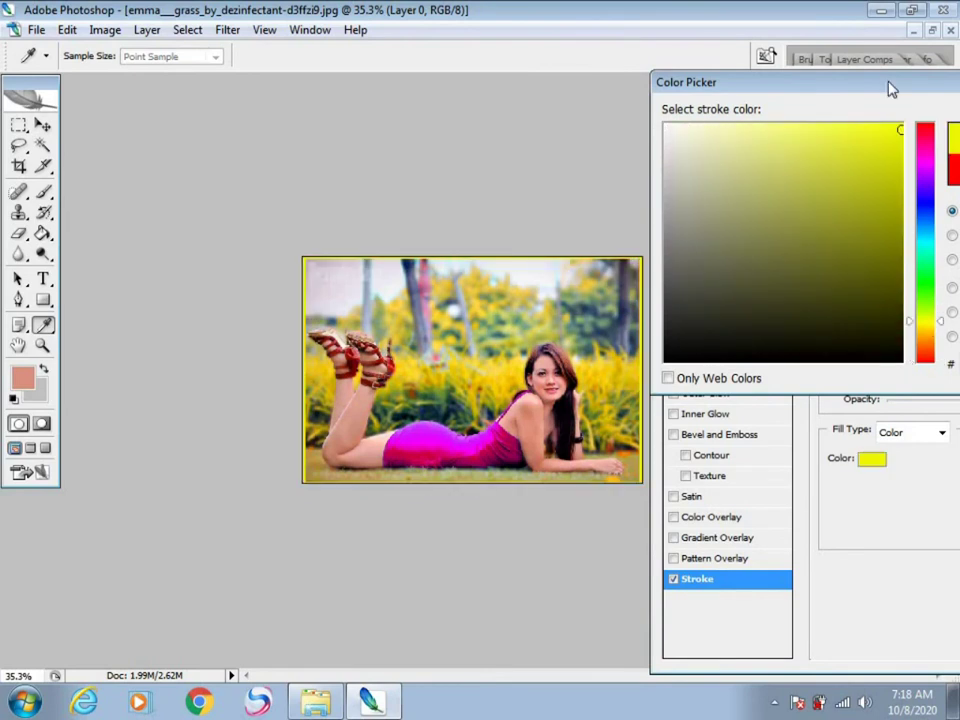
{"action": "left_click_drag", "start_coordinate": [892, 90], "coordinate": [752, 104]}
{"action": "left_click", "coordinate": [907, 132]}
{"action": "left_click_drag", "start_coordinate": [754, 262], "coordinate": [546, 250]}
{"action": "left_click", "coordinate": [930, 290]}
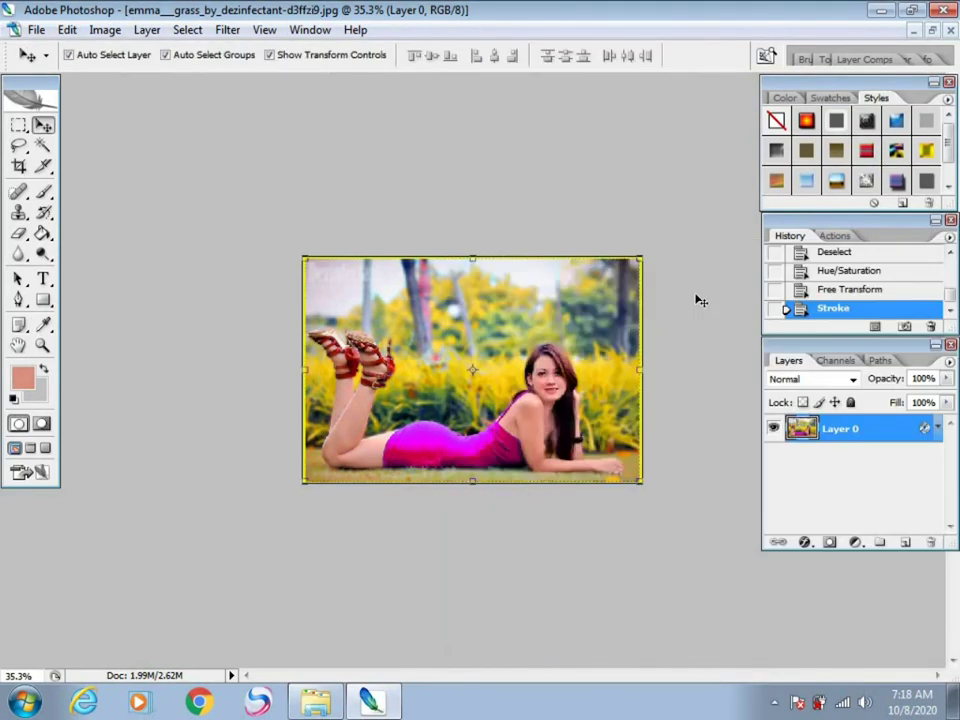
{"action": "scroll", "coordinate": [694, 290], "scroll_direction": "down", "scroll_amount": 3}
{"action": "scroll", "coordinate": [691, 285], "scroll_direction": "up", "scroll_amount": 6}
{"action": "scroll", "coordinate": [691, 285], "scroll_direction": "down", "scroll_amount": 3}
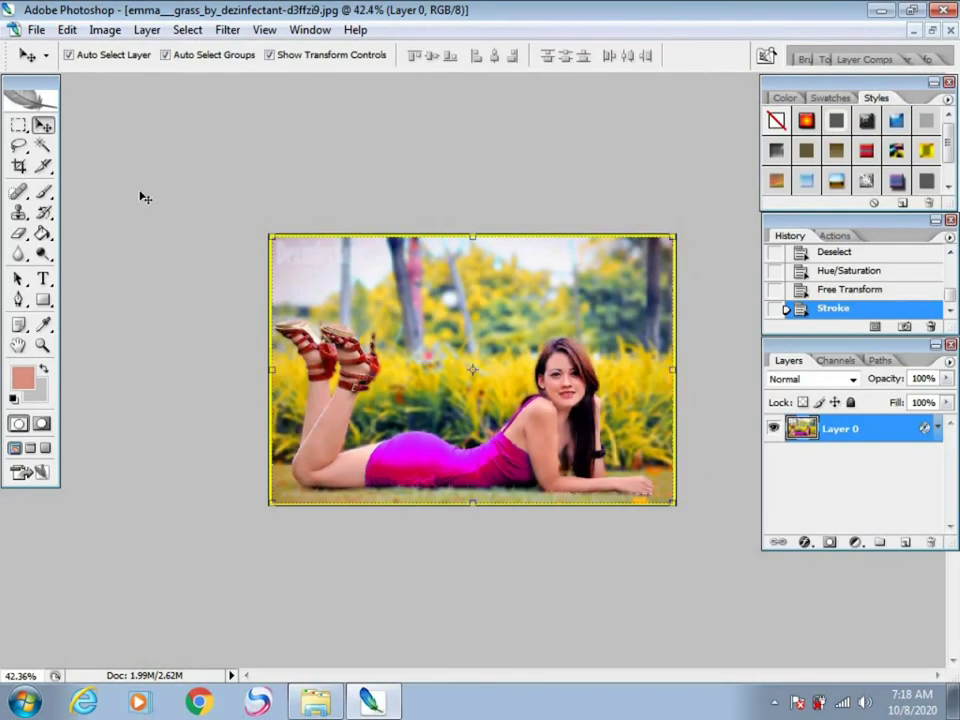
{"action": "left_click", "coordinate": [19, 166]}
{"action": "scroll", "coordinate": [488, 232], "scroll_direction": "up", "scroll_amount": 1}
{"action": "scroll", "coordinate": [480, 214], "scroll_direction": "down", "scroll_amount": 1}
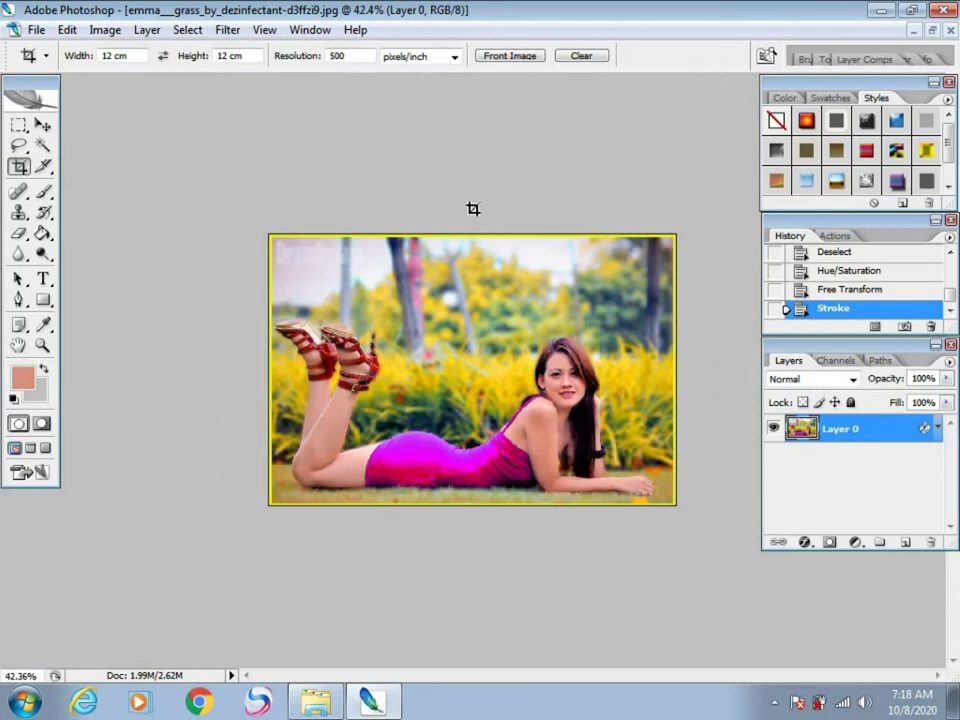
- Save the finished photo to the Desktop as a JPEG copy with quality 9 (High) and Baseline ("Standard") format
{"action": "key", "text": "ctrl+shift+s"}
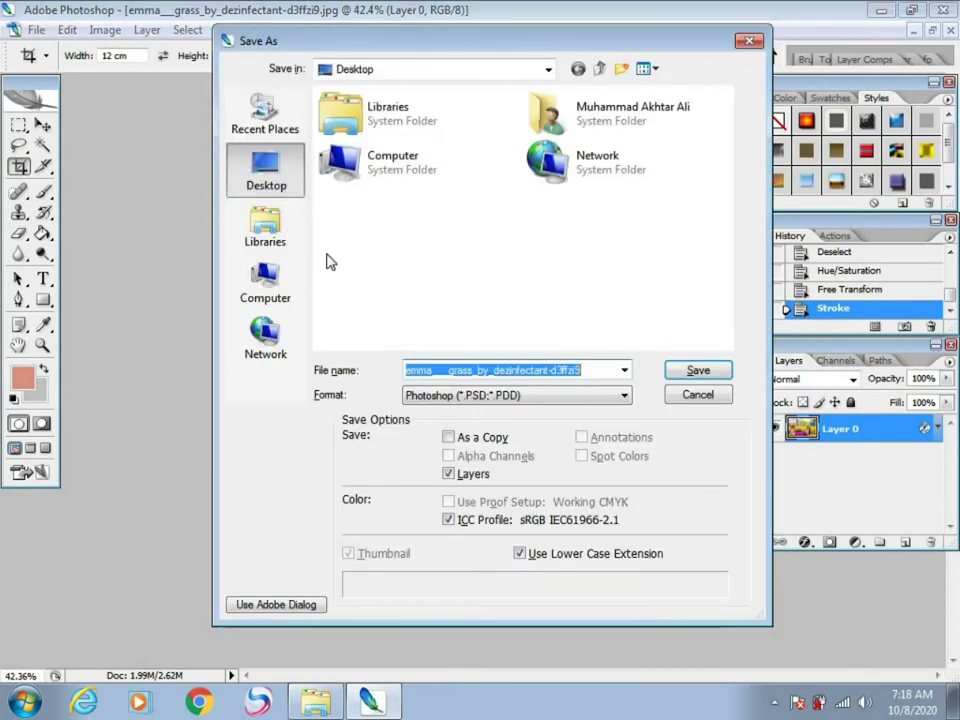
{"action": "left_click", "coordinate": [484, 396]}
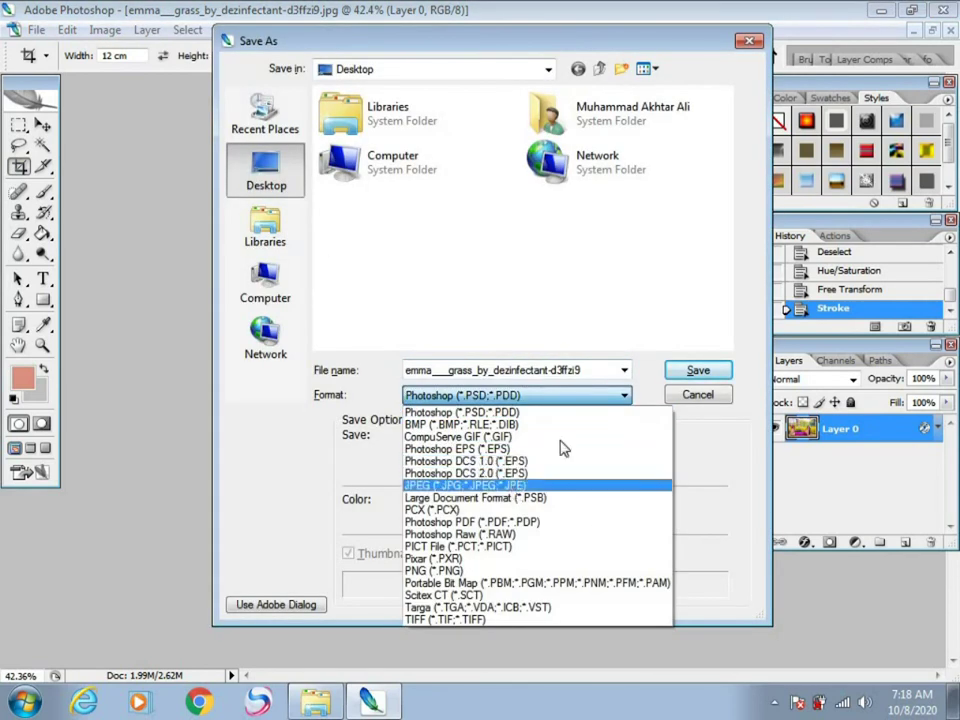
{"action": "left_click", "coordinate": [470, 485]}
{"action": "left_click", "coordinate": [690, 370]}
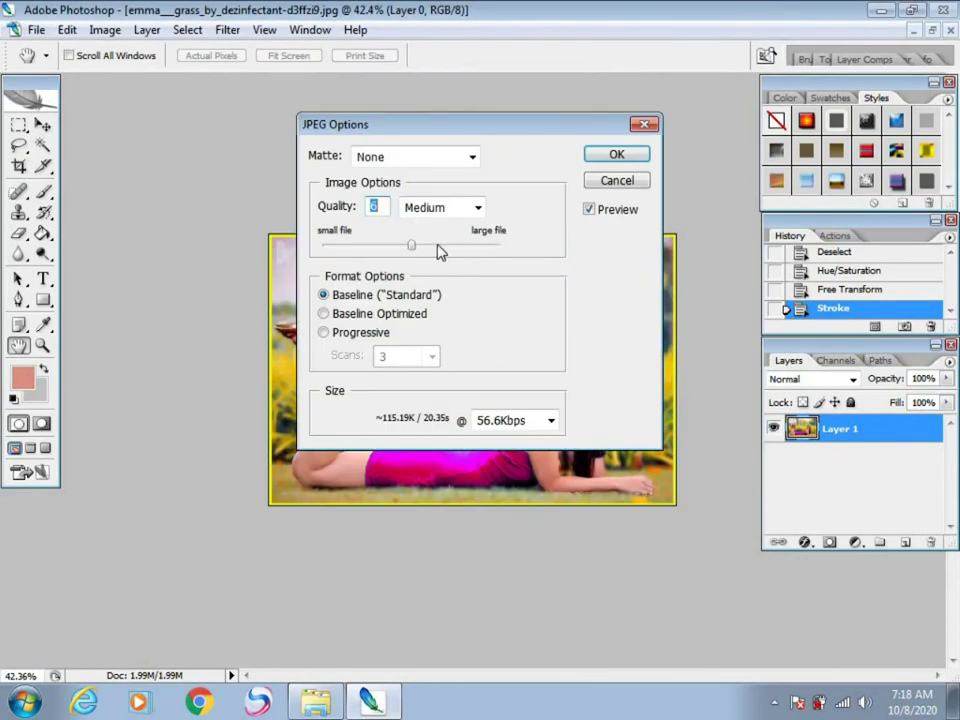
{"action": "left_click_drag", "start_coordinate": [437, 247], "coordinate": [478, 244]}
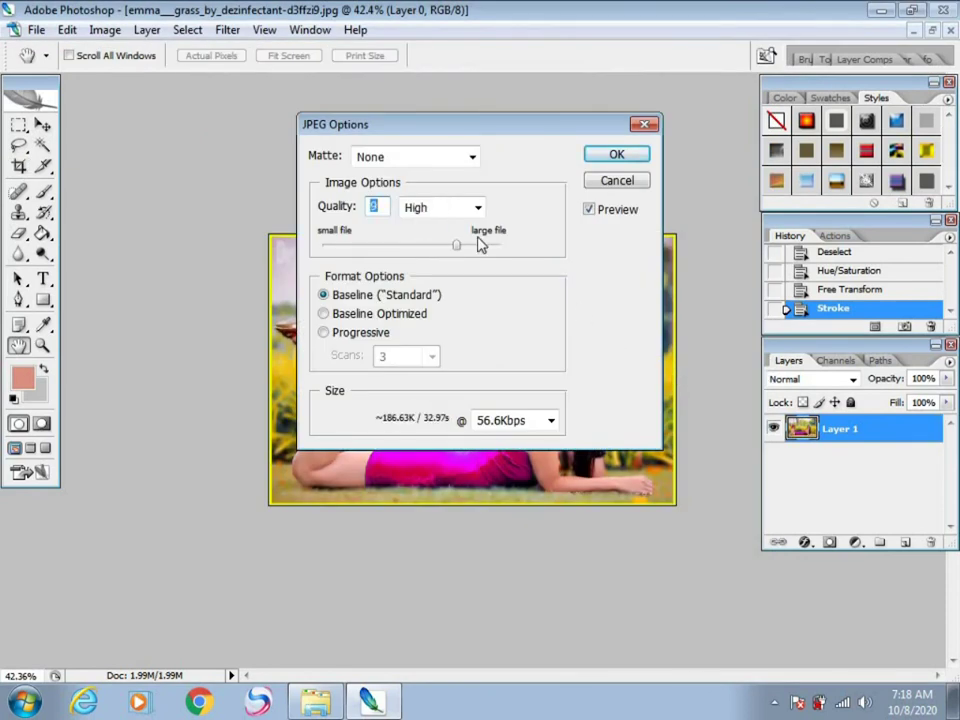
{"action": "left_click", "coordinate": [605, 159]}
{"action": "key", "text": "c"}
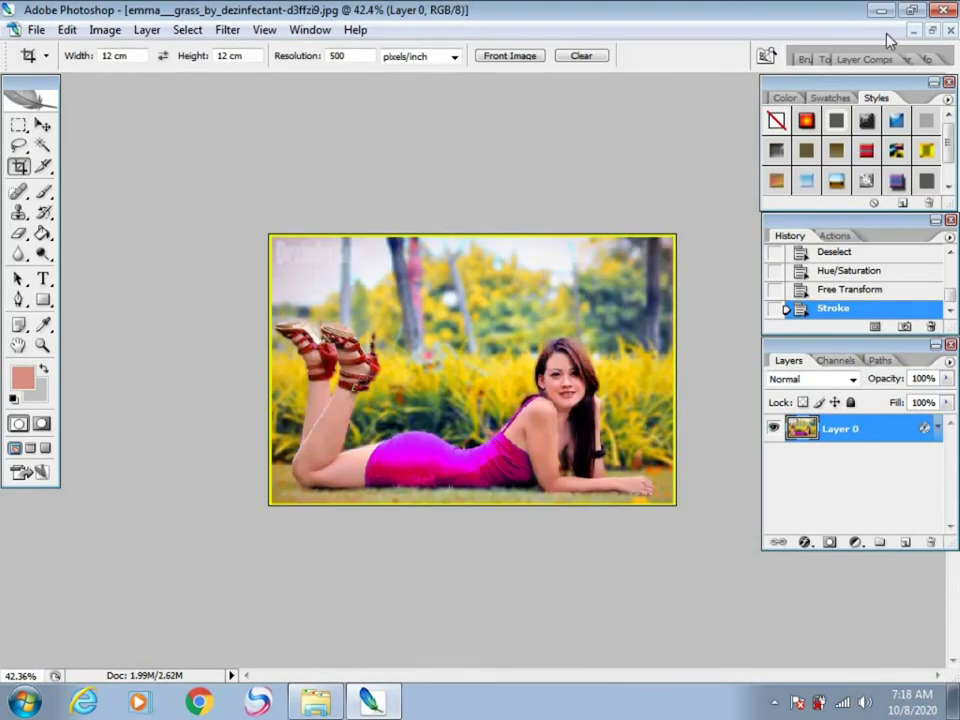
- Switch to the desktop and compare the original photo with the saved edited copy in Windows Photo Viewer
{"action": "left_click", "coordinate": [880, 14]}
{"action": "right_click", "coordinate": [595, 58]}
{"action": "left_click", "coordinate": [618, 108]}
{"action": "double_click", "coordinate": [913, 50]}
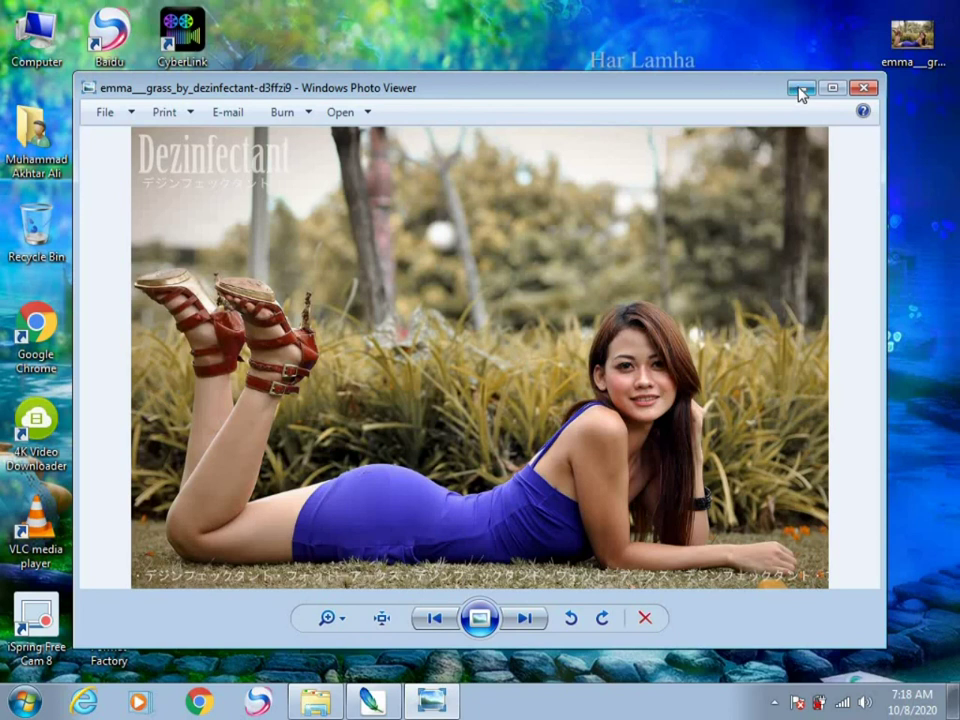
{"action": "left_click", "coordinate": [863, 88]}
{"action": "double_click", "coordinate": [199, 146]}
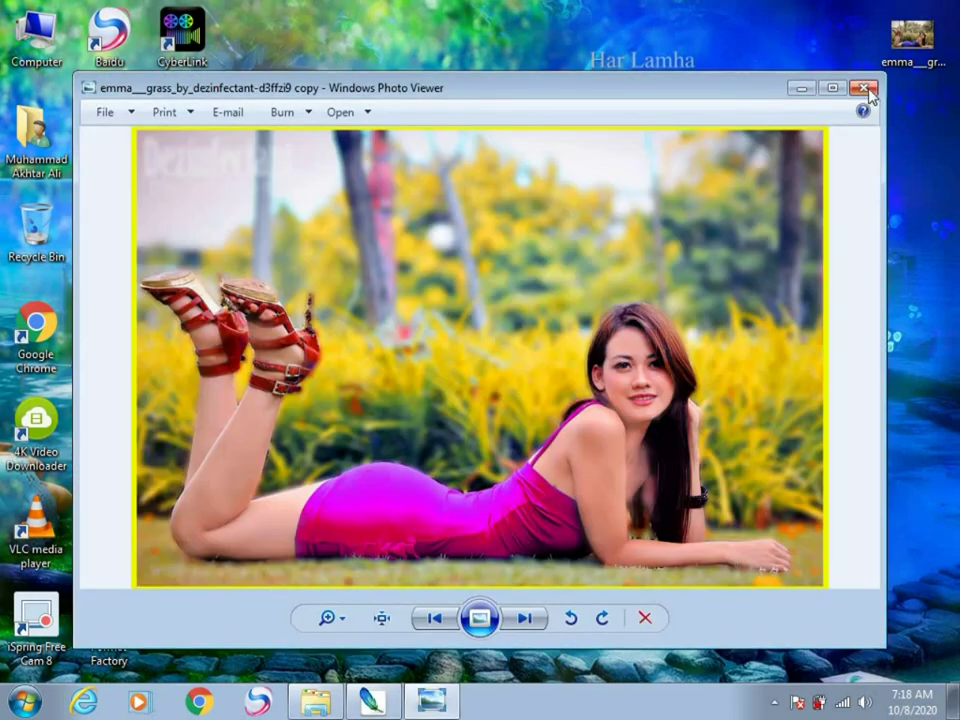
{"action": "left_click", "coordinate": [866, 89]}
{"action": "right_click", "coordinate": [421, 59]}
{"action": "right_click", "coordinate": [447, 111]}
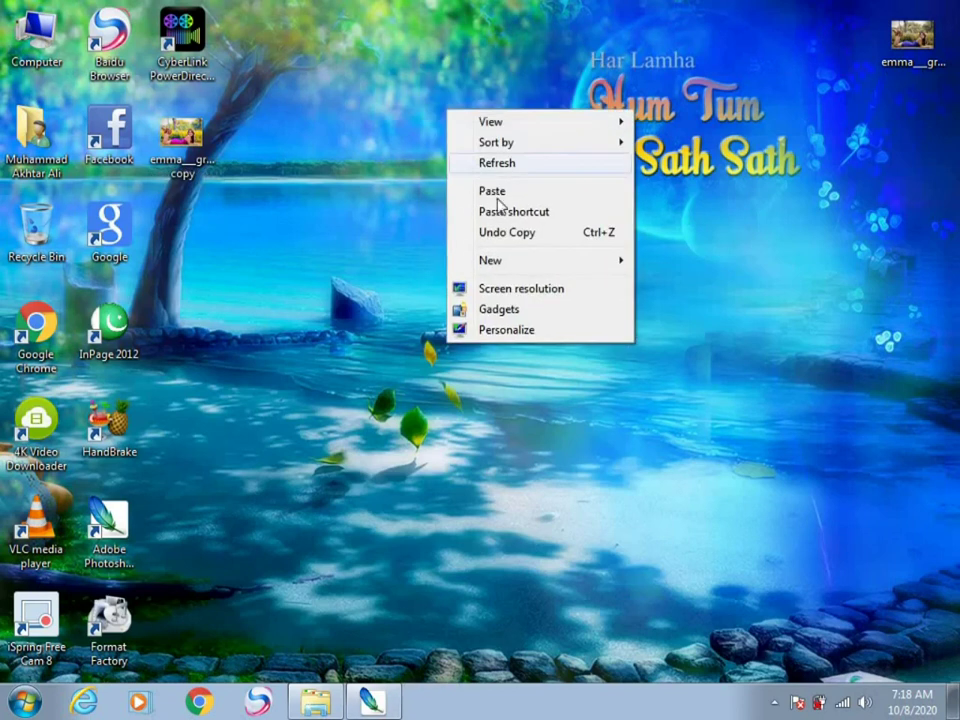